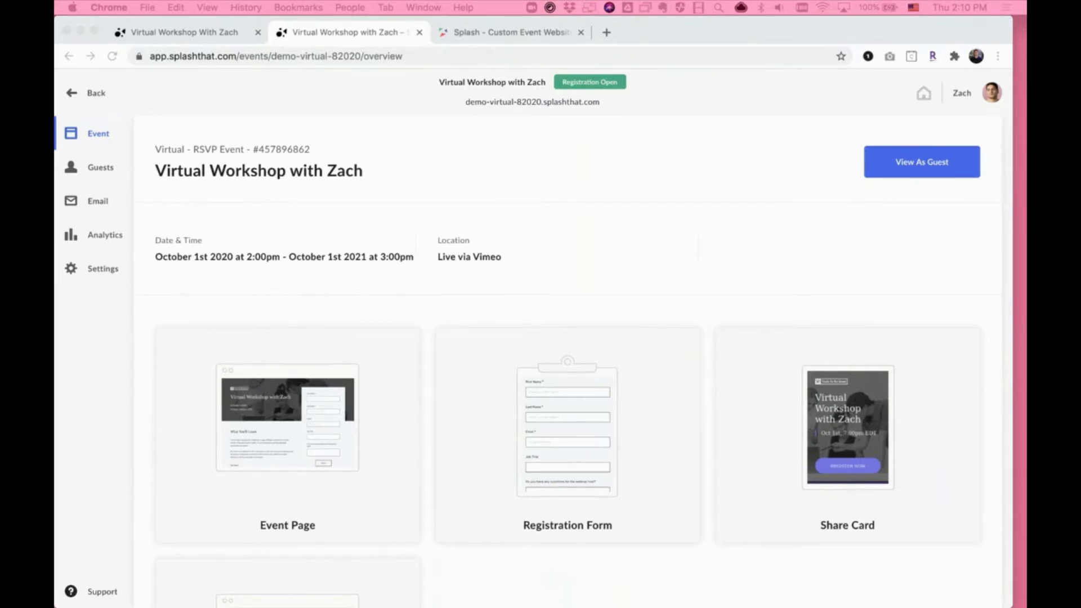
- Check the public event page and add a Virtual Event Page touchpoint to the workshop event
click(188, 34)
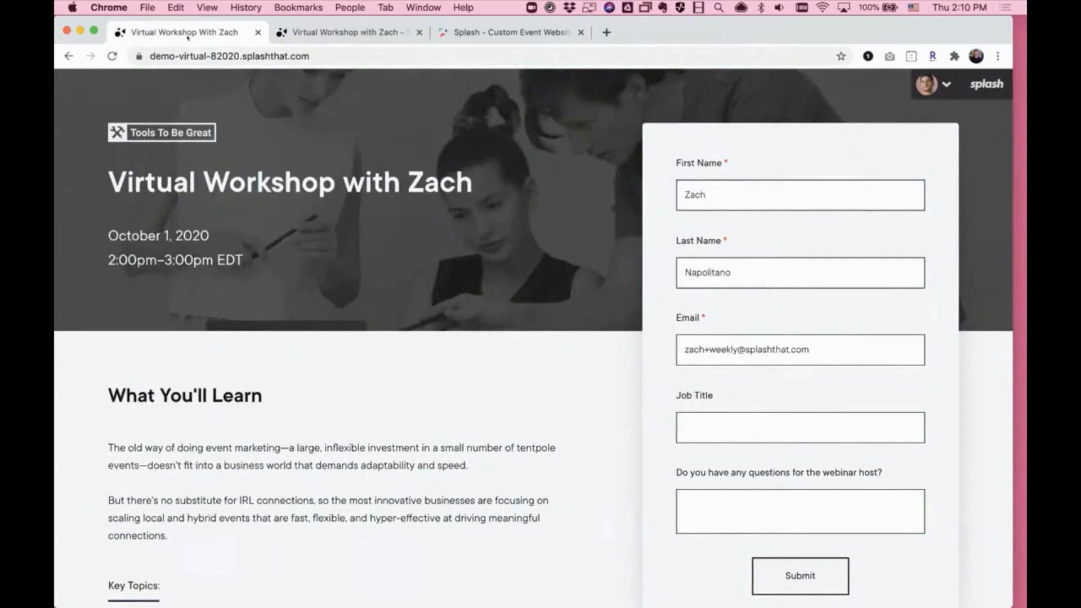
click(298, 33)
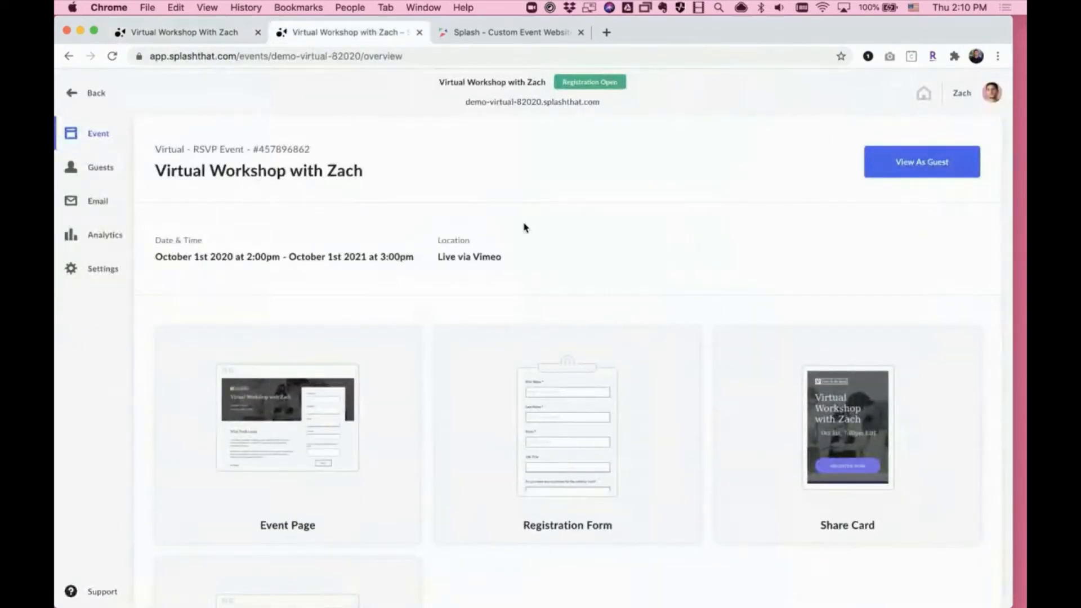
scroll(523, 227, down, 3)
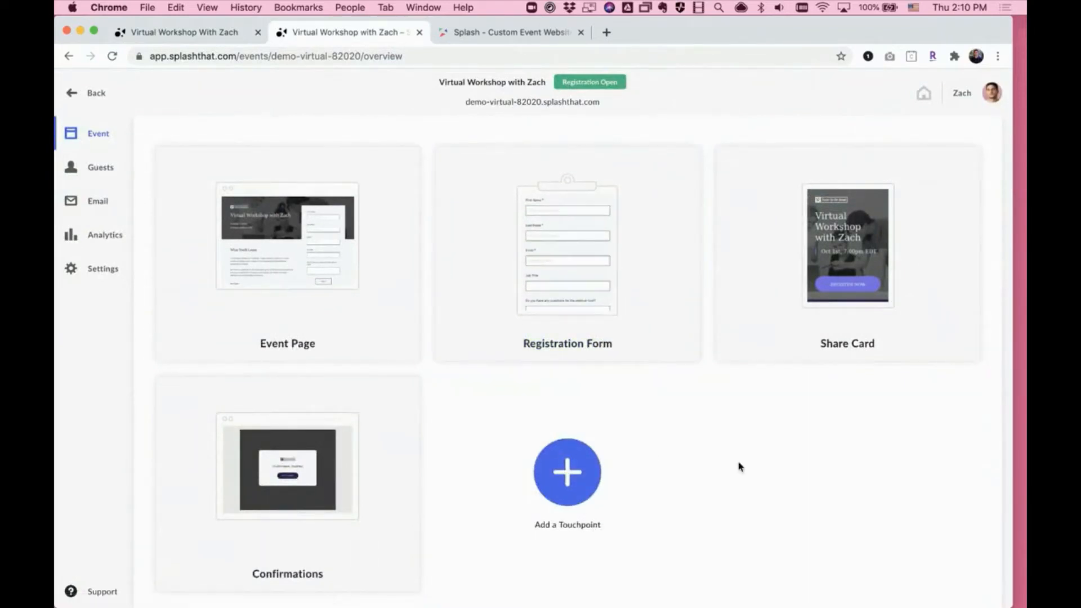
click(590, 465)
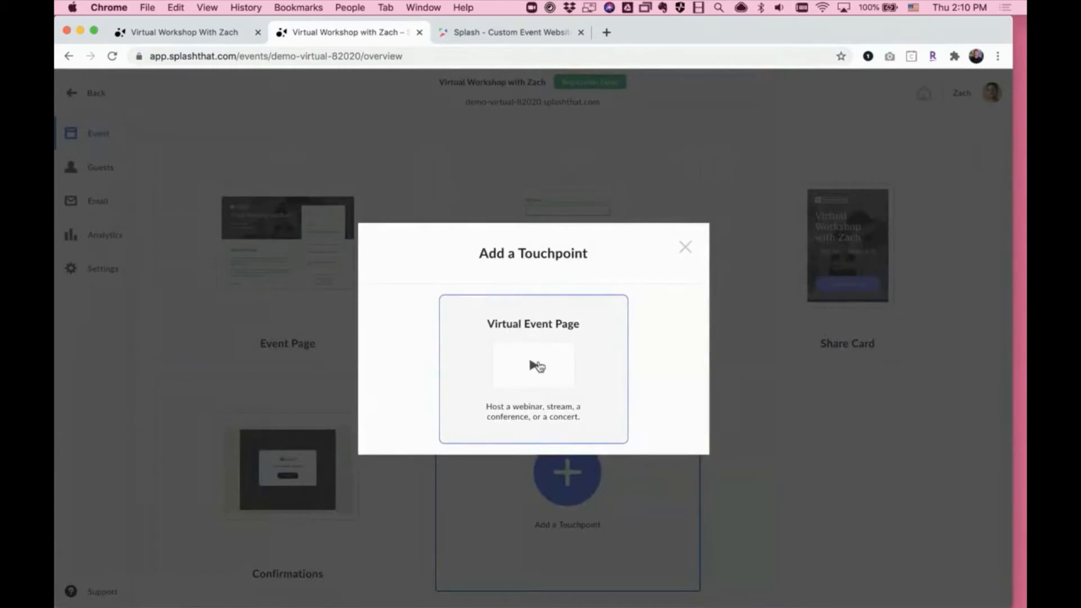
click(537, 366)
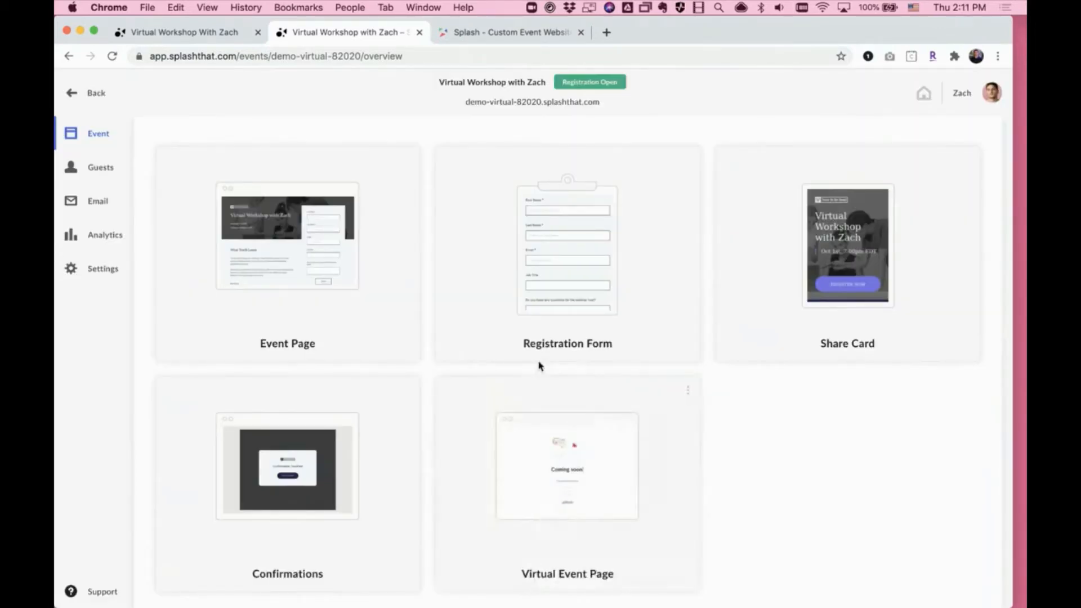
- Open the Virtual Event Page for editing and set the Live Stream header logo's width to 185
click(539, 419)
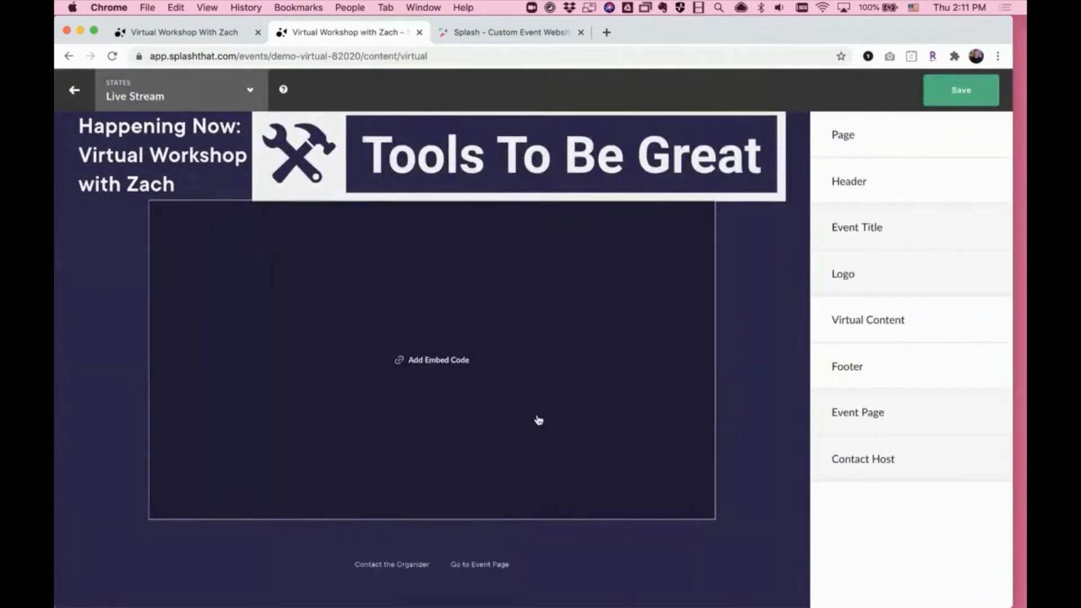
click(931, 286)
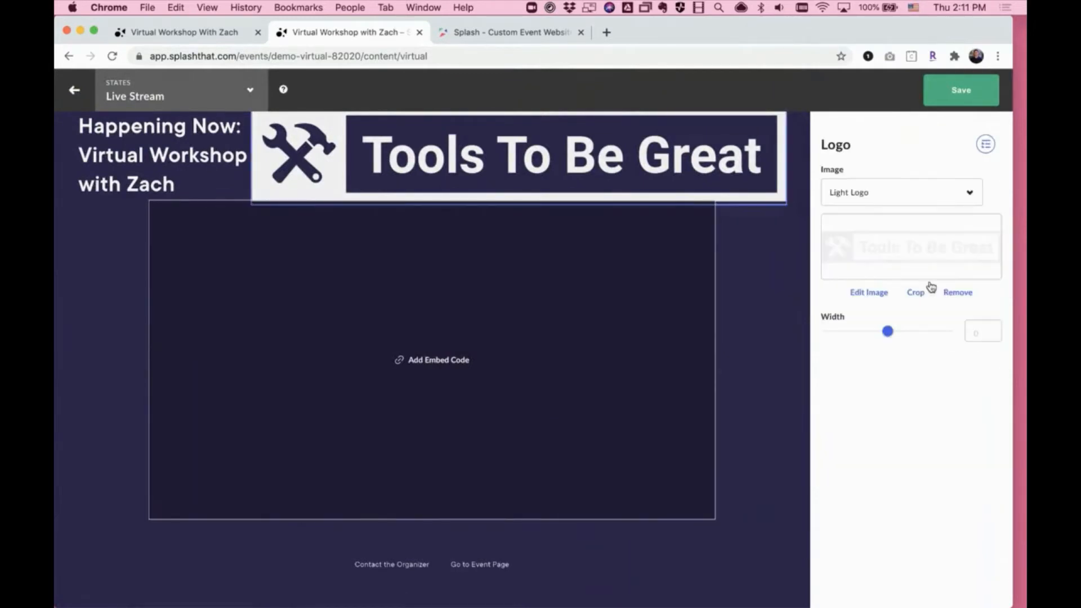
mouse_move(896, 332)
mouse_down()
mouse_move(876, 332)
mouse_move(894, 332)
mouse_up()
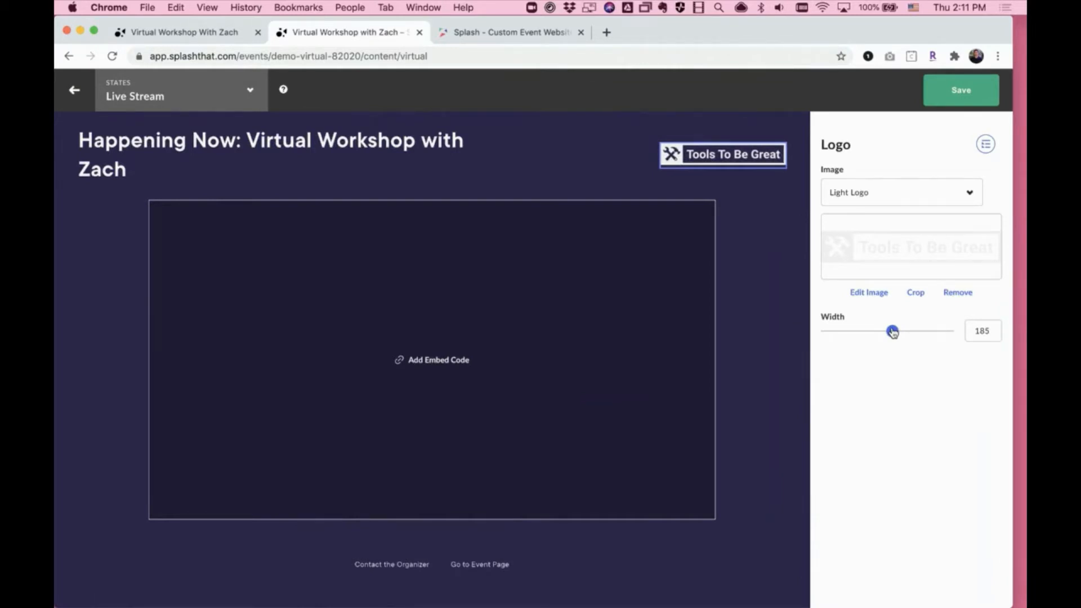
- Review the Check-In (Open), Check-In (Link Used) and Check-In (Countdown) states, ending back on the Live Stream state
click(229, 107)
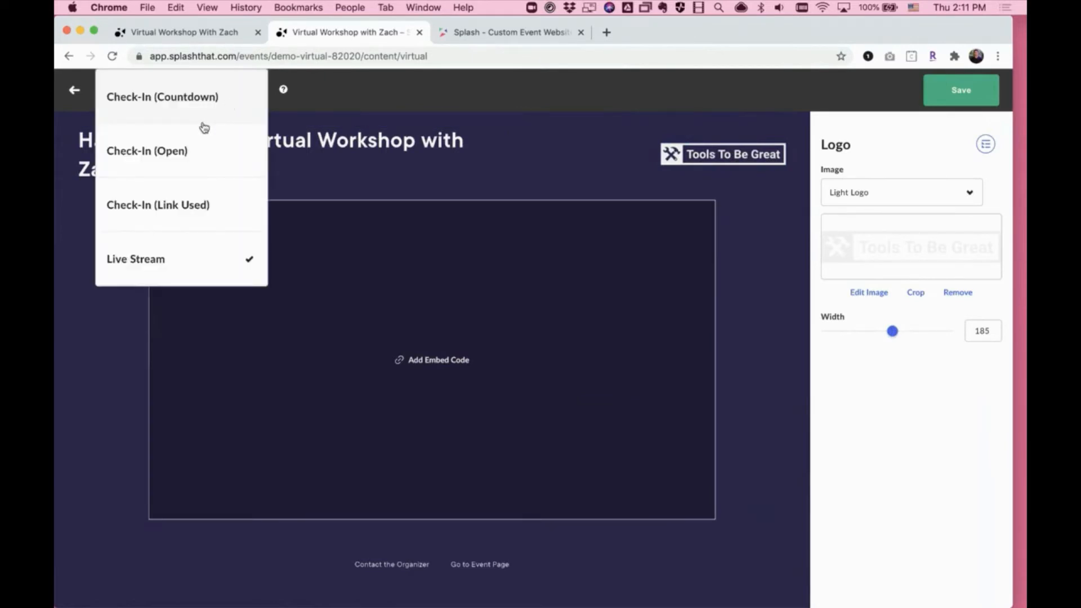
click(169, 152)
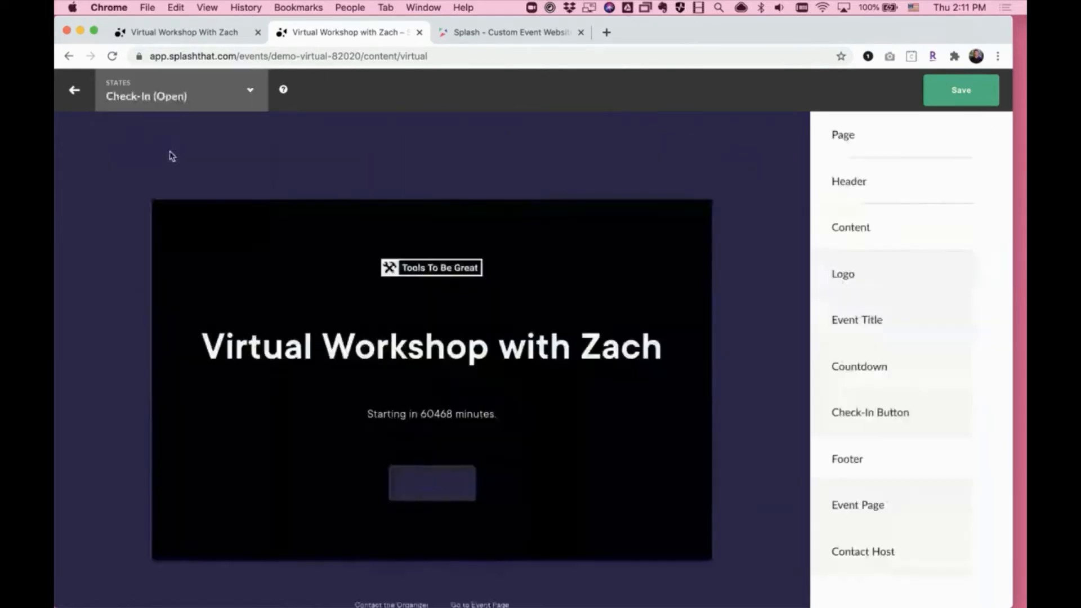
click(193, 96)
click(169, 202)
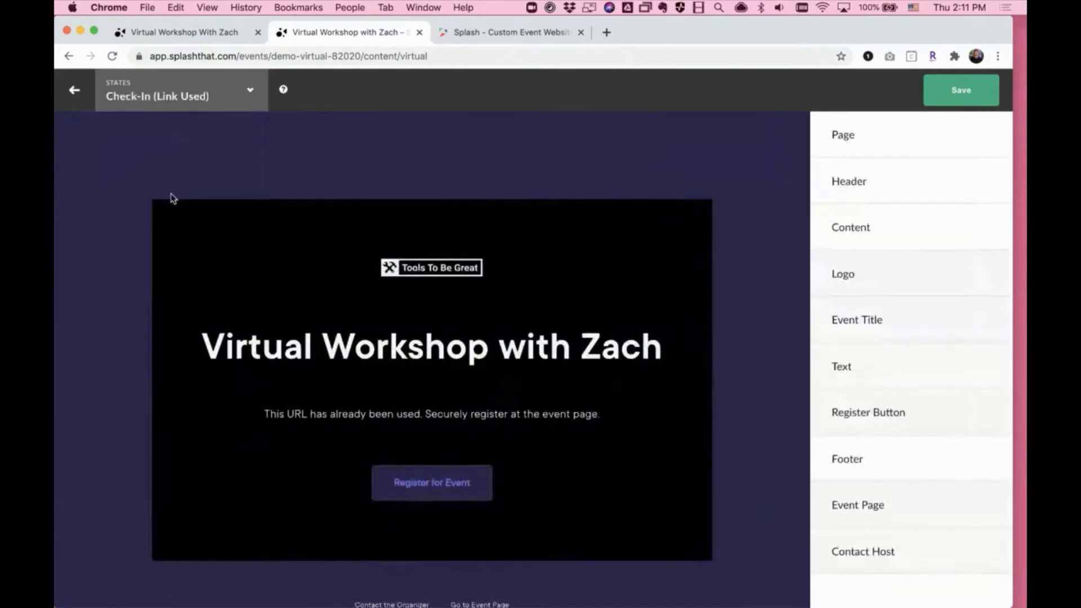
click(197, 107)
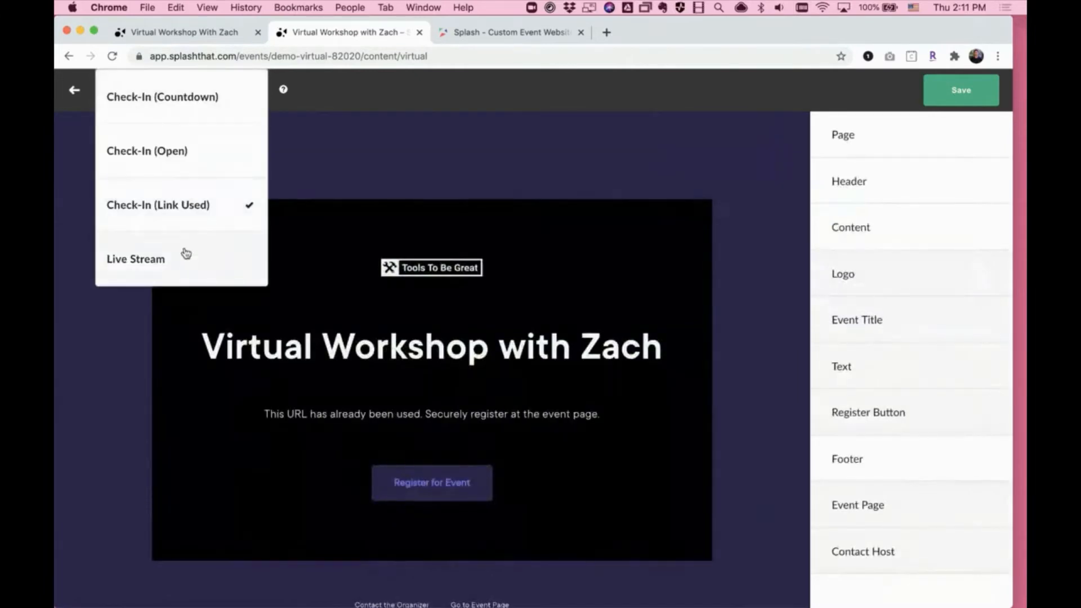
click(189, 112)
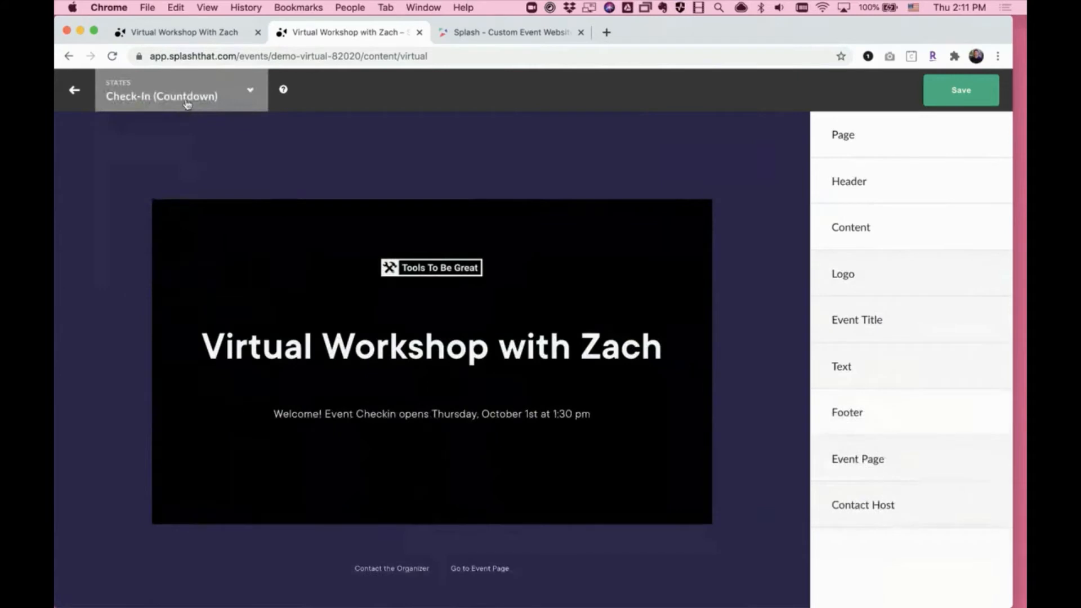
click(186, 101)
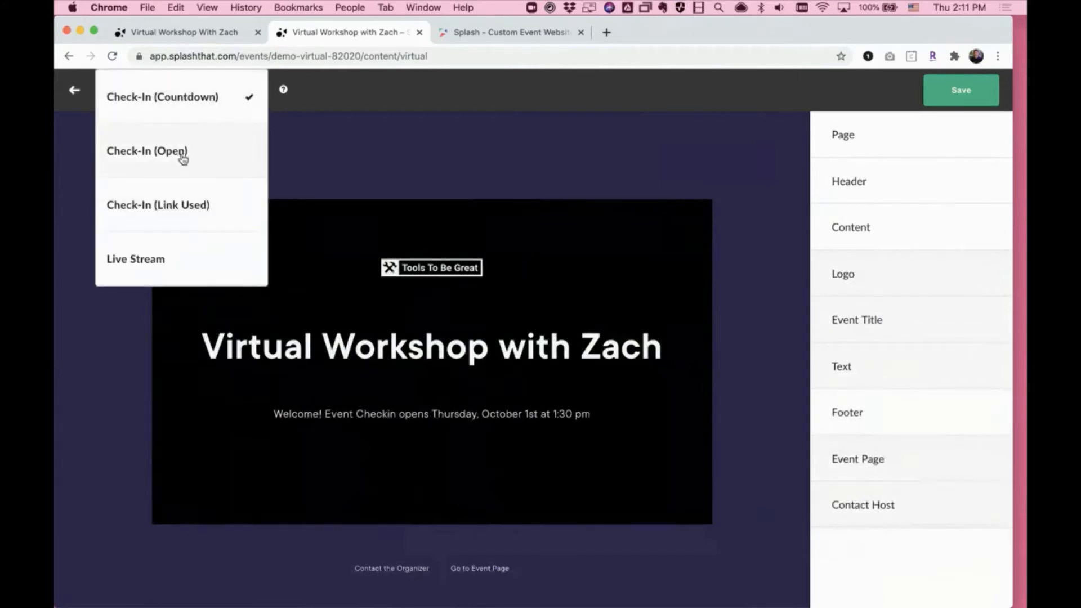
click(160, 247)
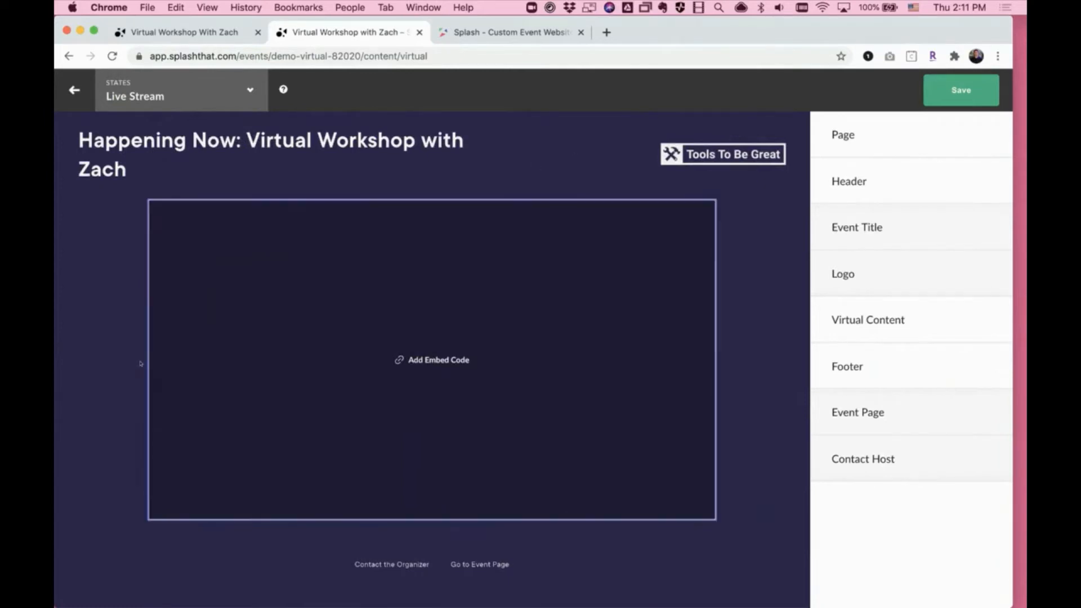
- Change the Live Stream page's background colour to the light purple swatch
click(111, 366)
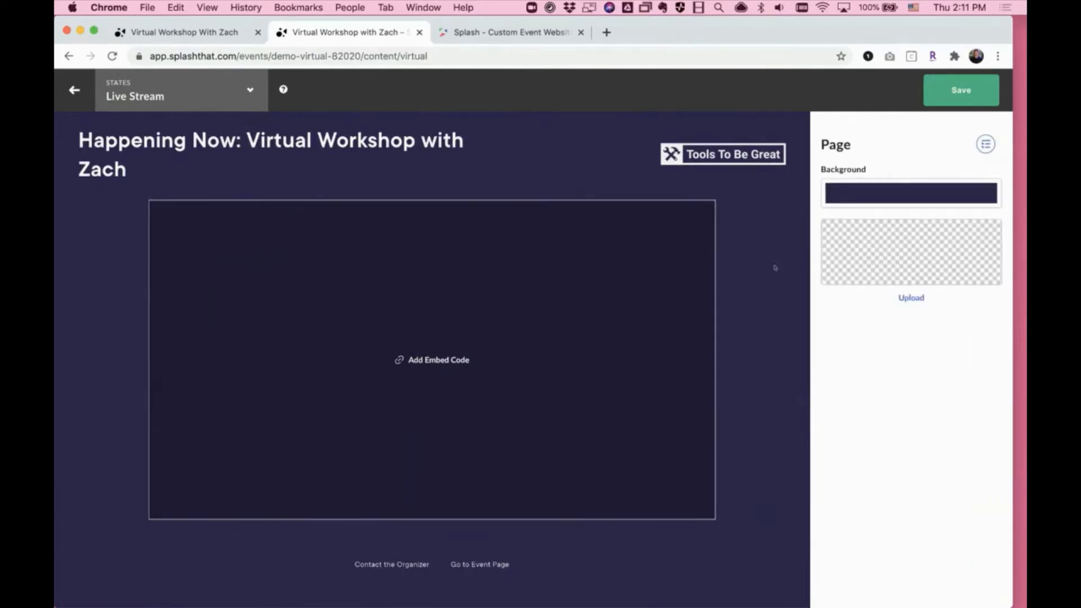
click(914, 202)
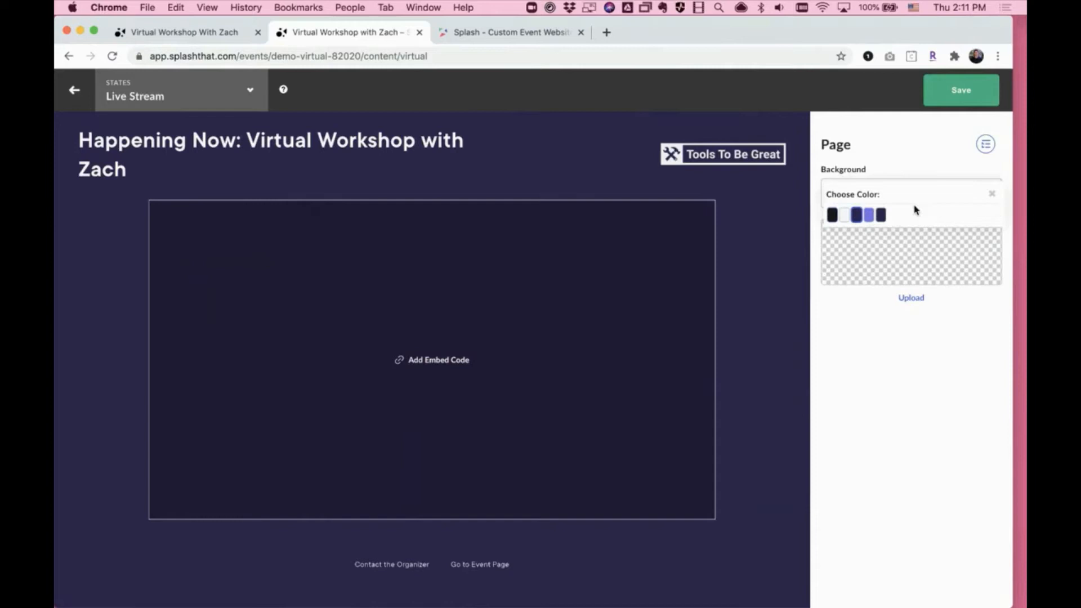
click(872, 218)
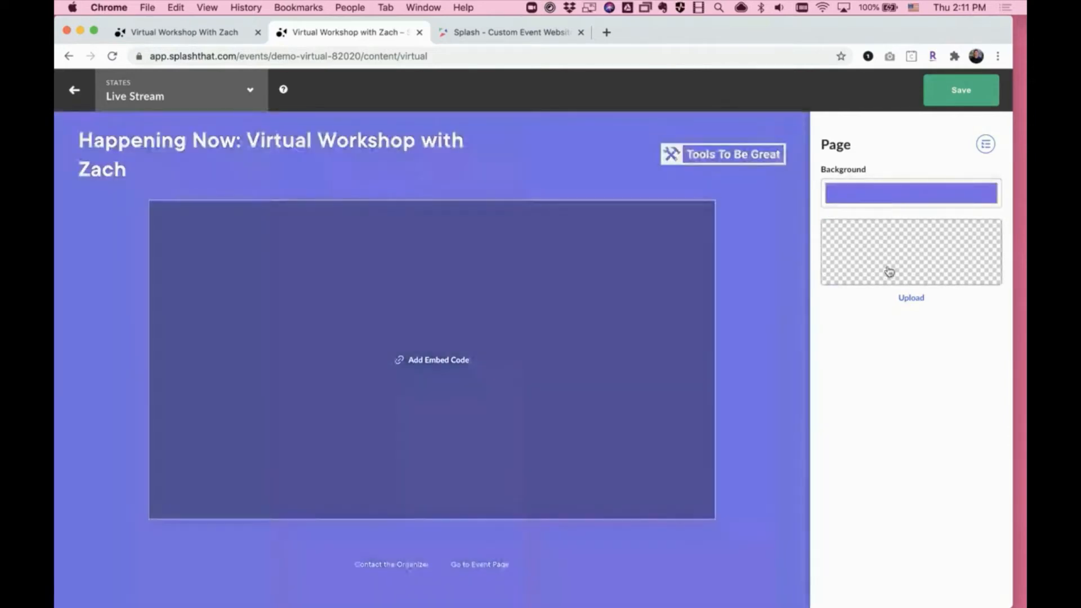
- Upload vept bg.png from the Splash Images folder as the Live Stream page's background image
click(906, 297)
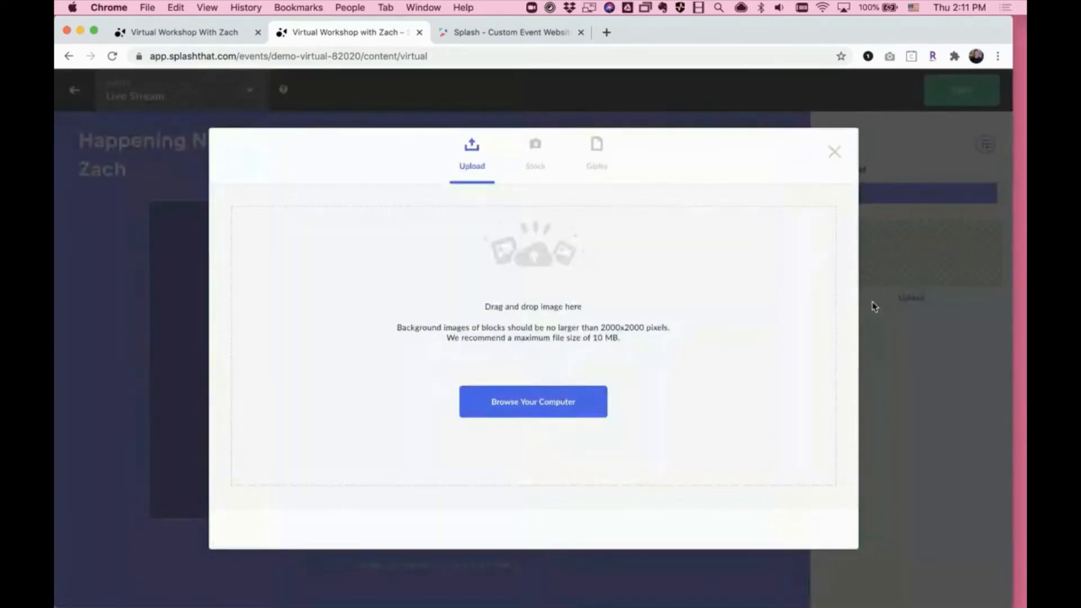
click(595, 404)
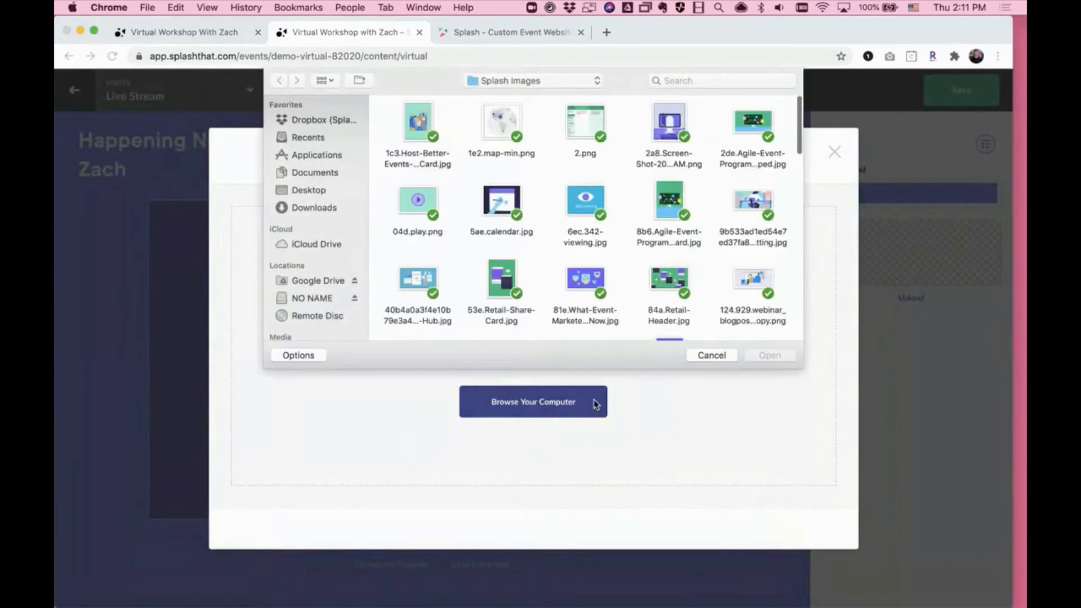
scroll(703, 167, down, 12)
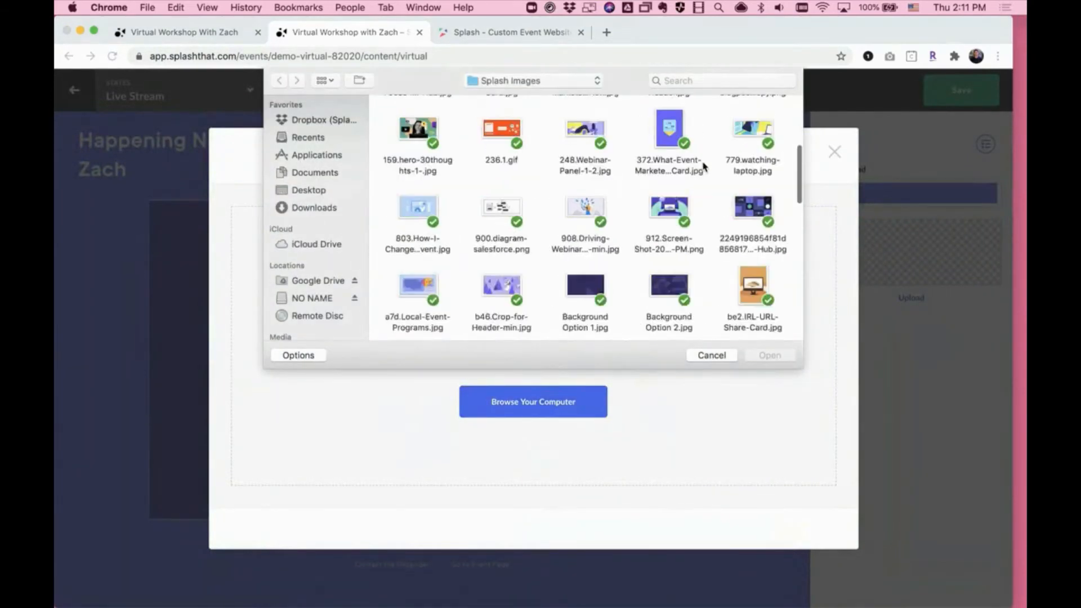
scroll(703, 167, down, 8)
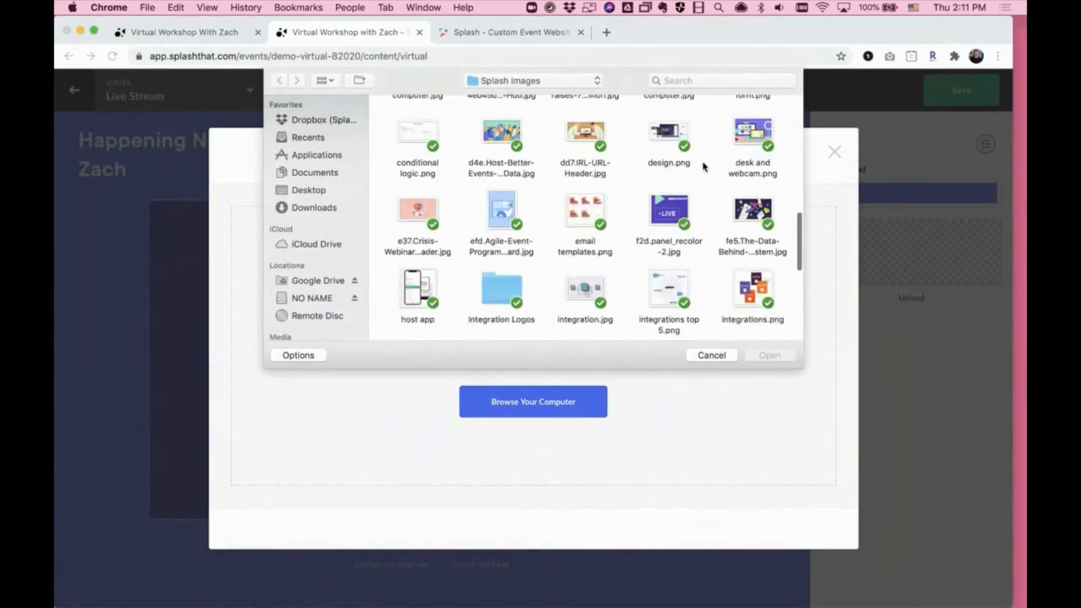
scroll(703, 167, down, 6)
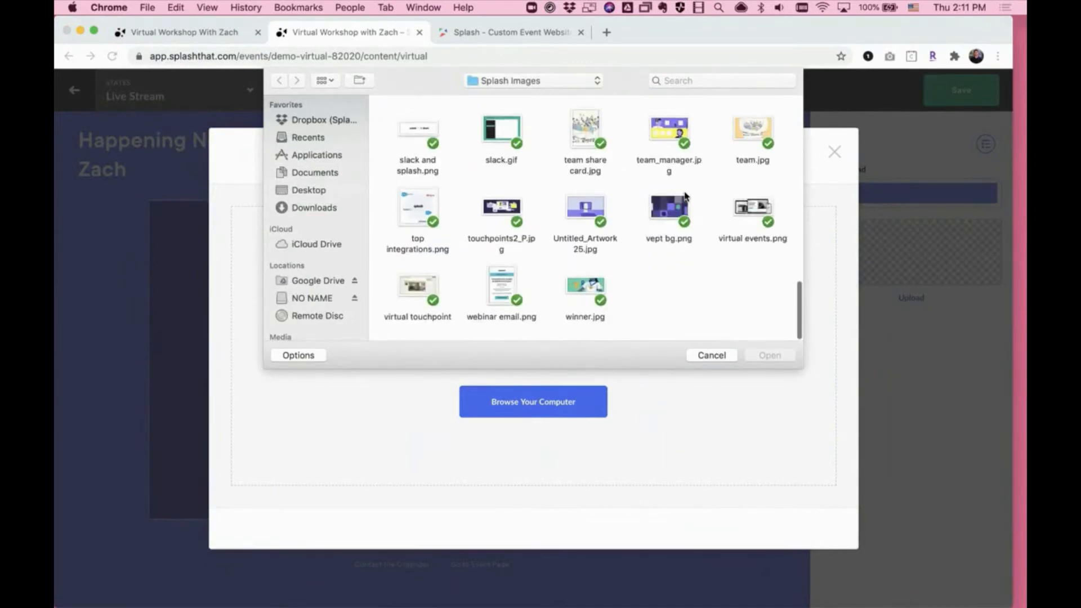
double_click(676, 212)
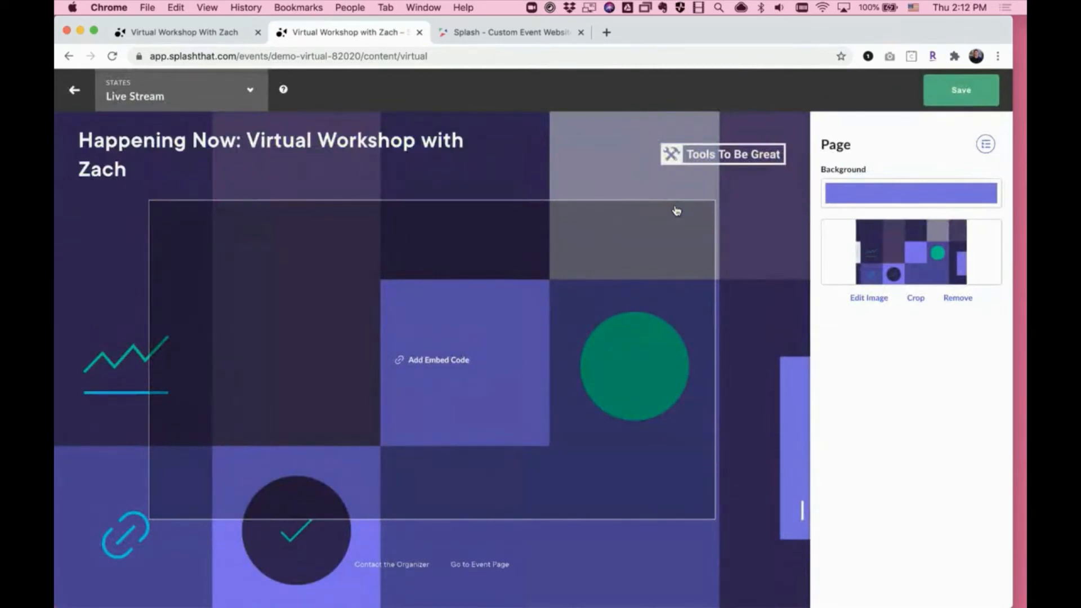
- Set the virtual content to Embed and examine the Zoom meeting ID and password fields in its embed settings
click(985, 144)
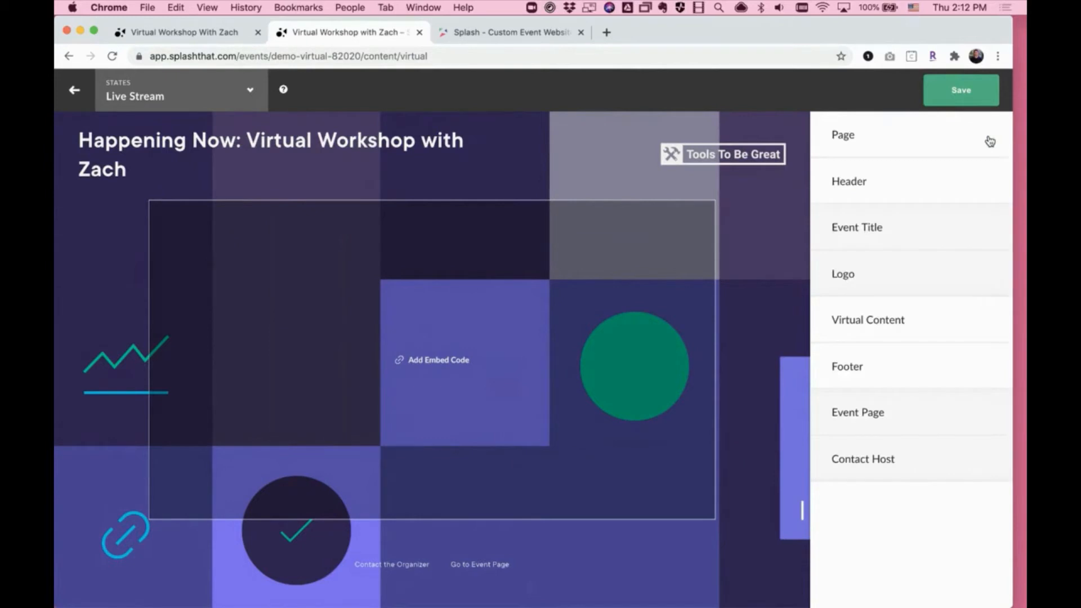
click(870, 324)
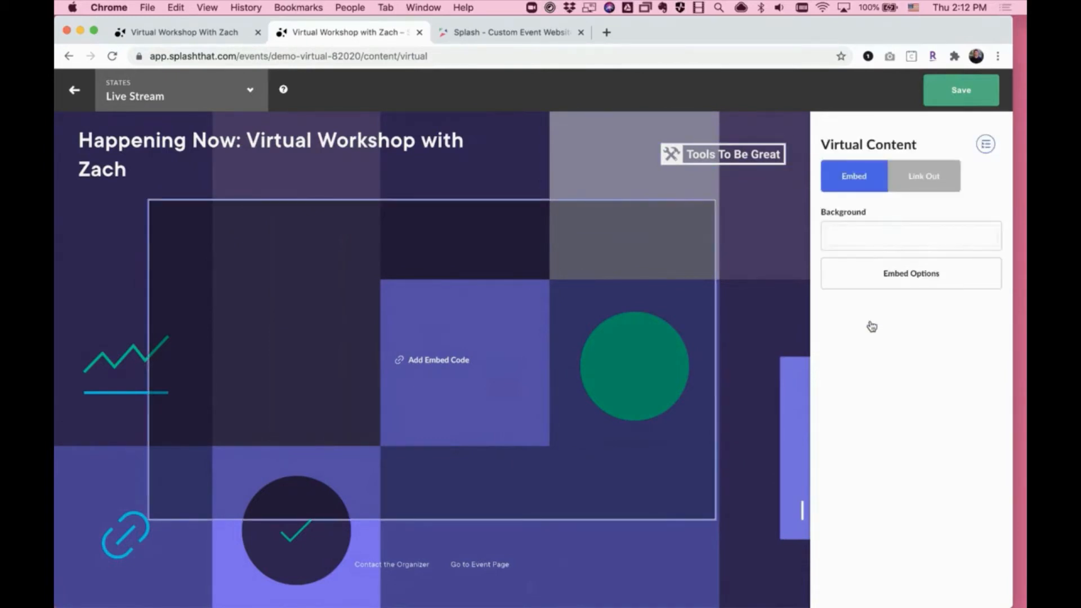
click(853, 177)
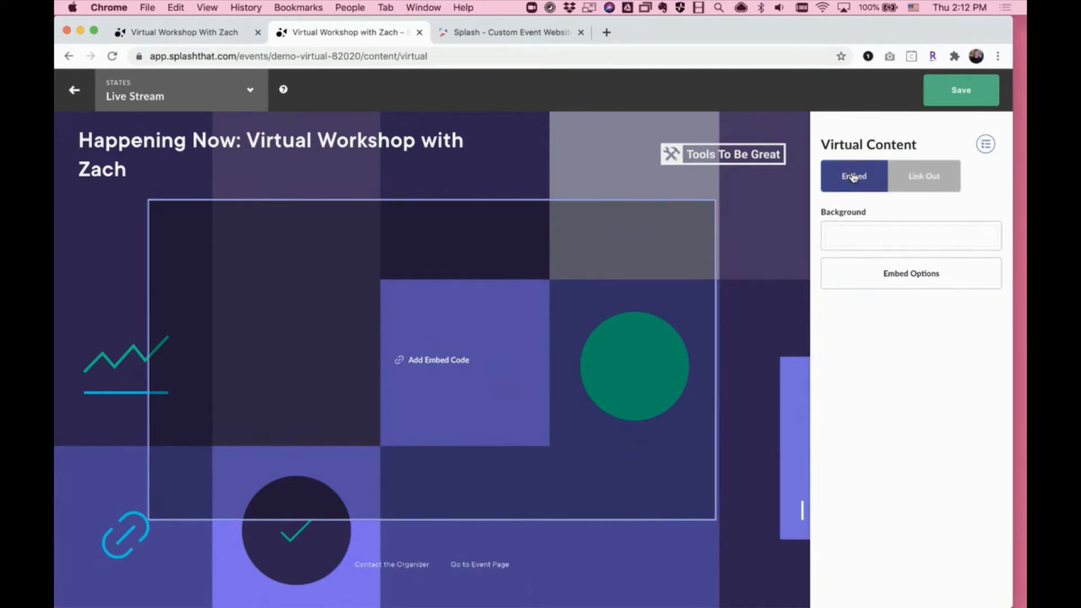
click(908, 276)
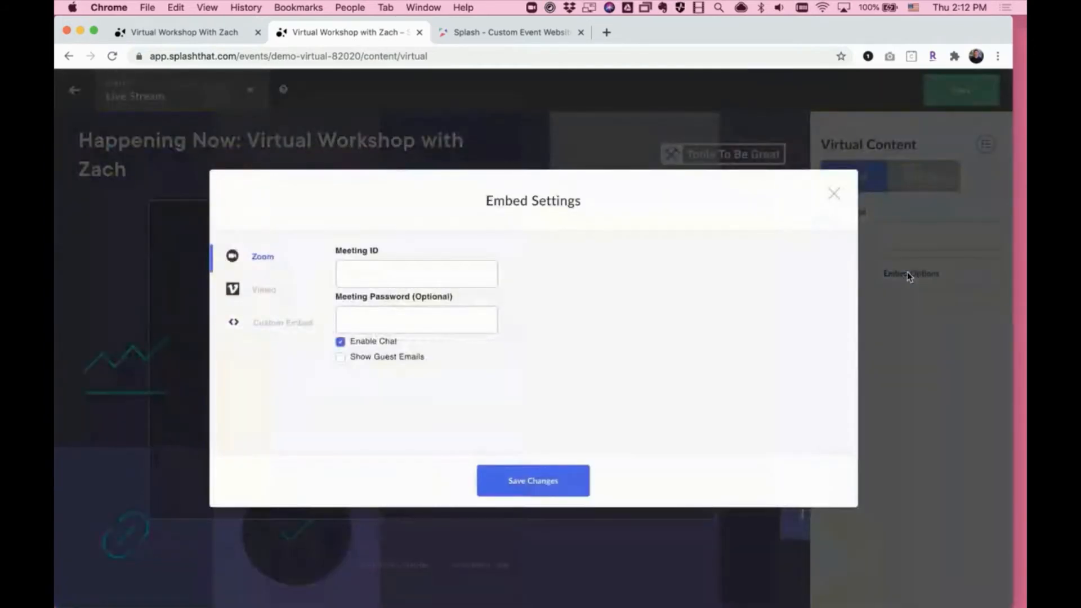
click(451, 281)
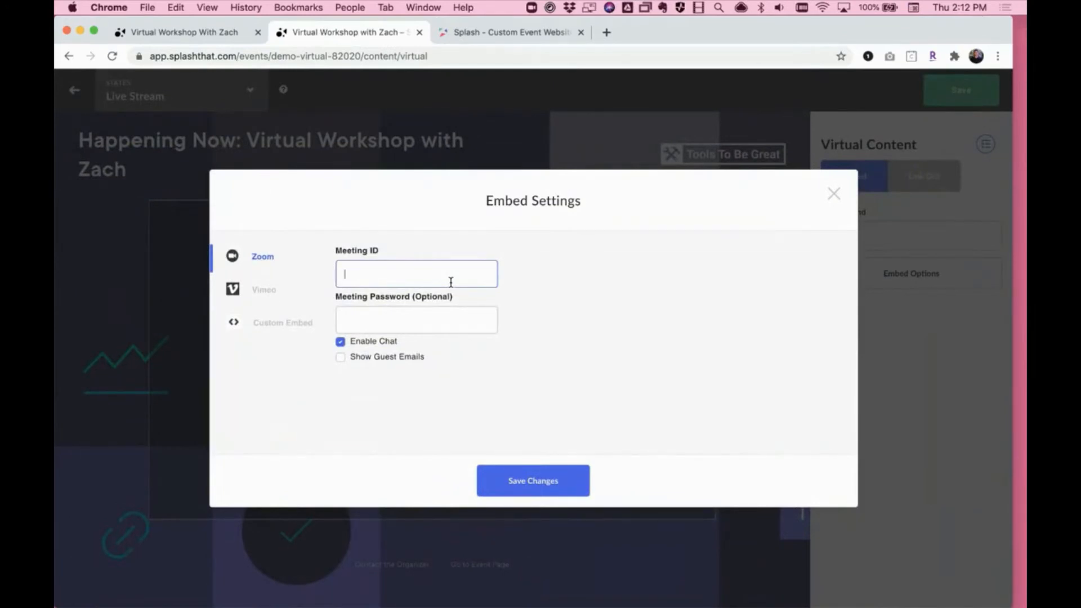
click(421, 318)
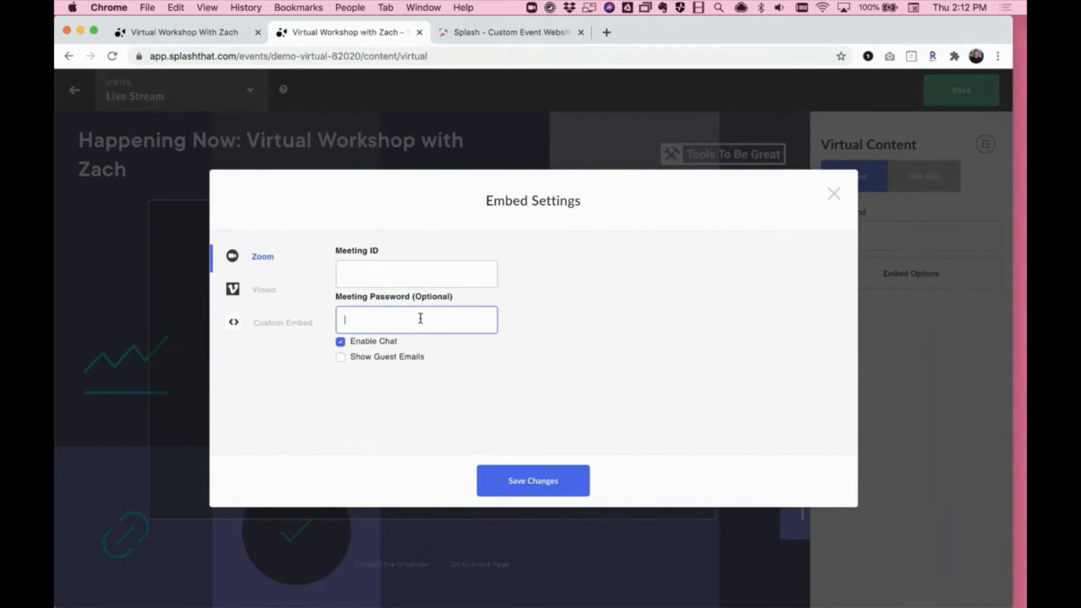
- Embed the Vimeo video with ID 449067003, enable live chat and save the embed changes
click(277, 293)
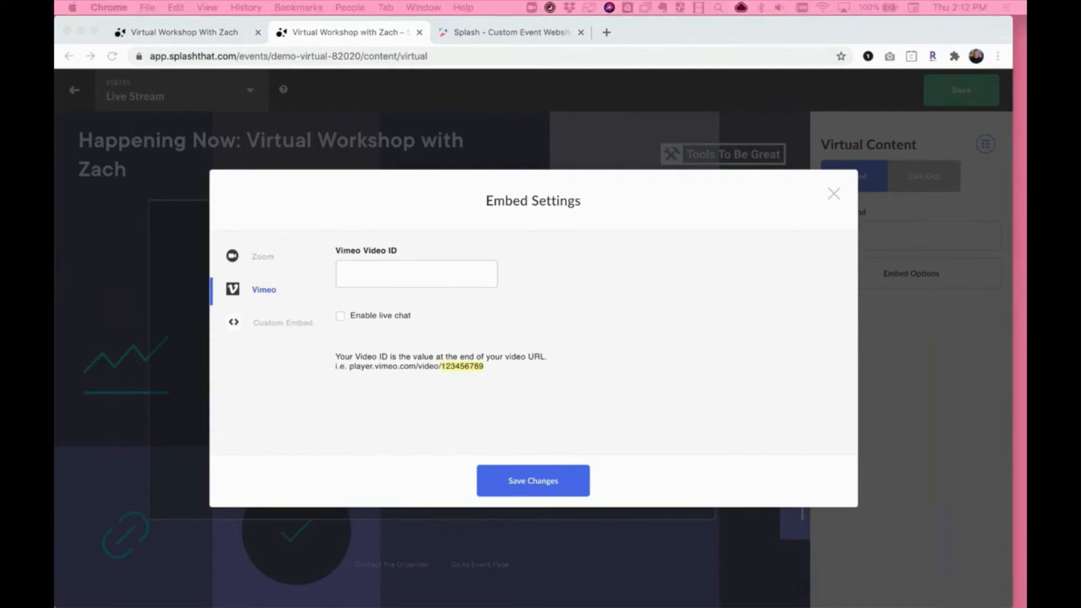
click(430, 277)
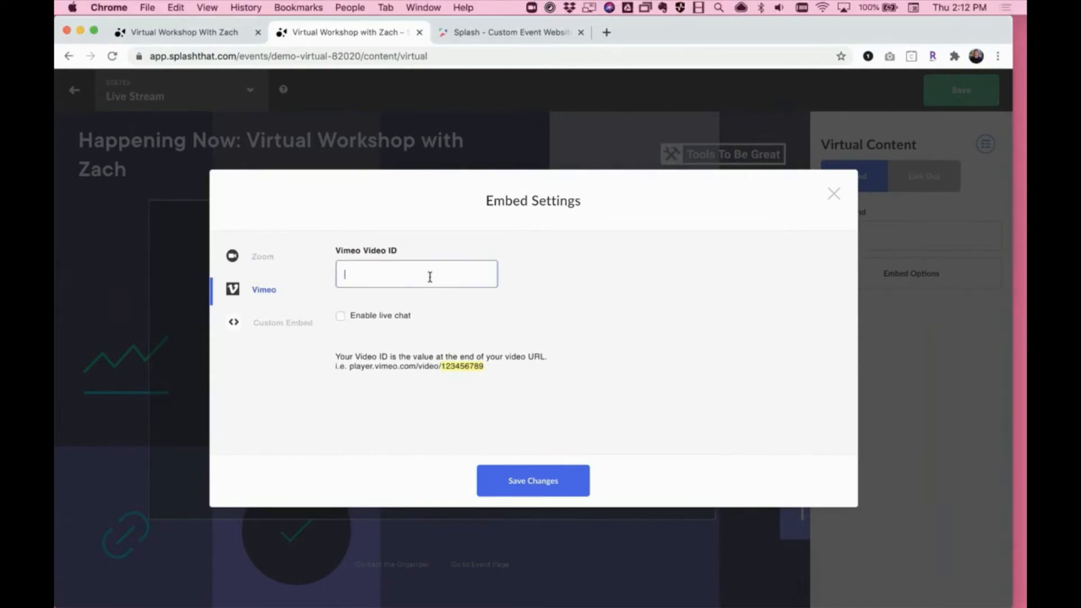
text(449067003)
click(341, 319)
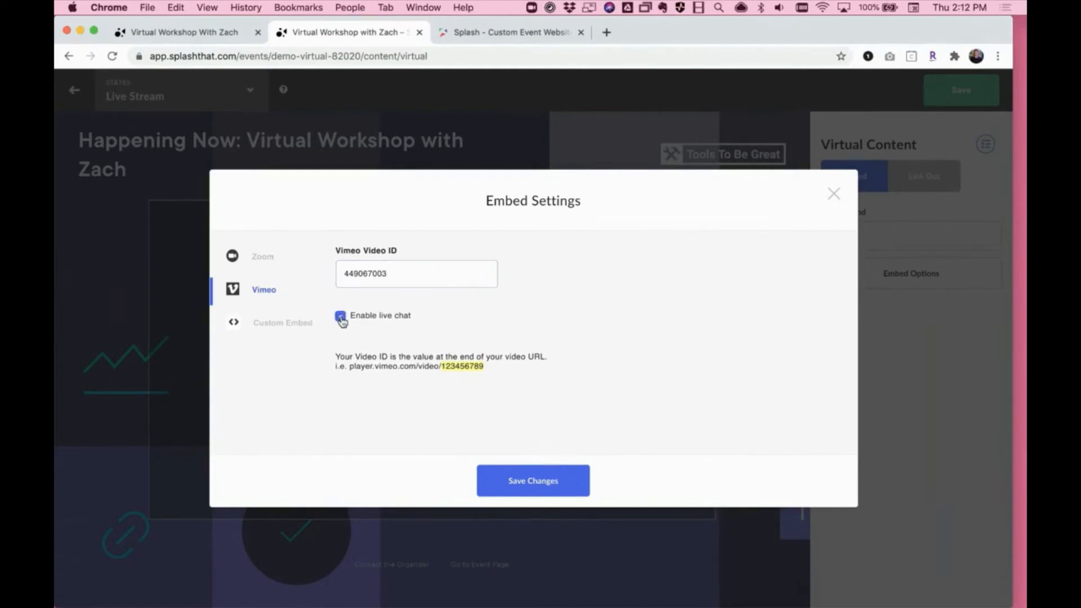
click(556, 482)
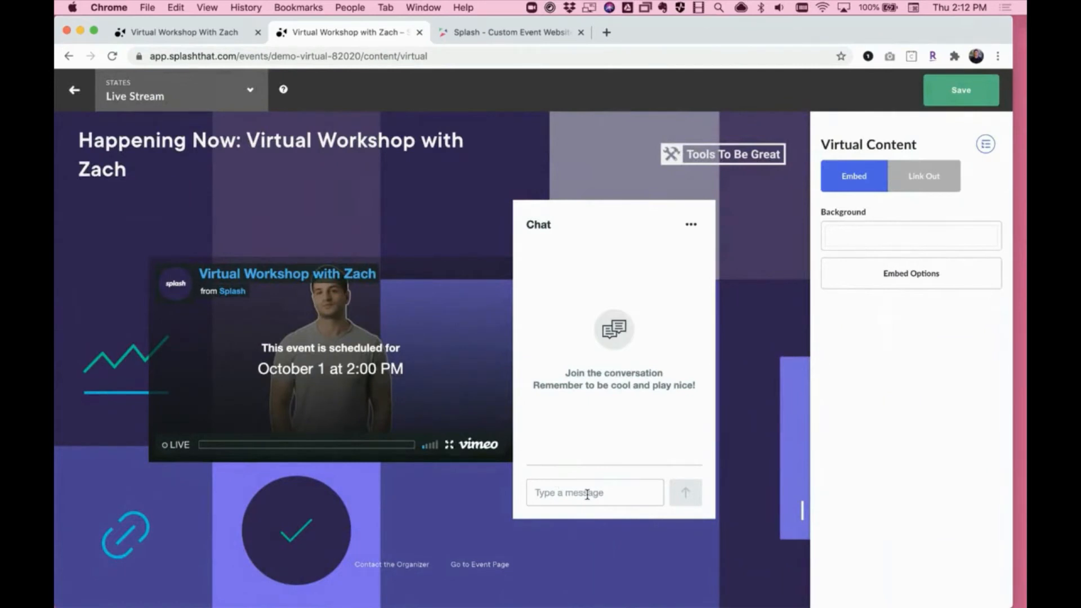
- View the Custom Embed option in the embed settings and switch to the My Events overview
click(921, 274)
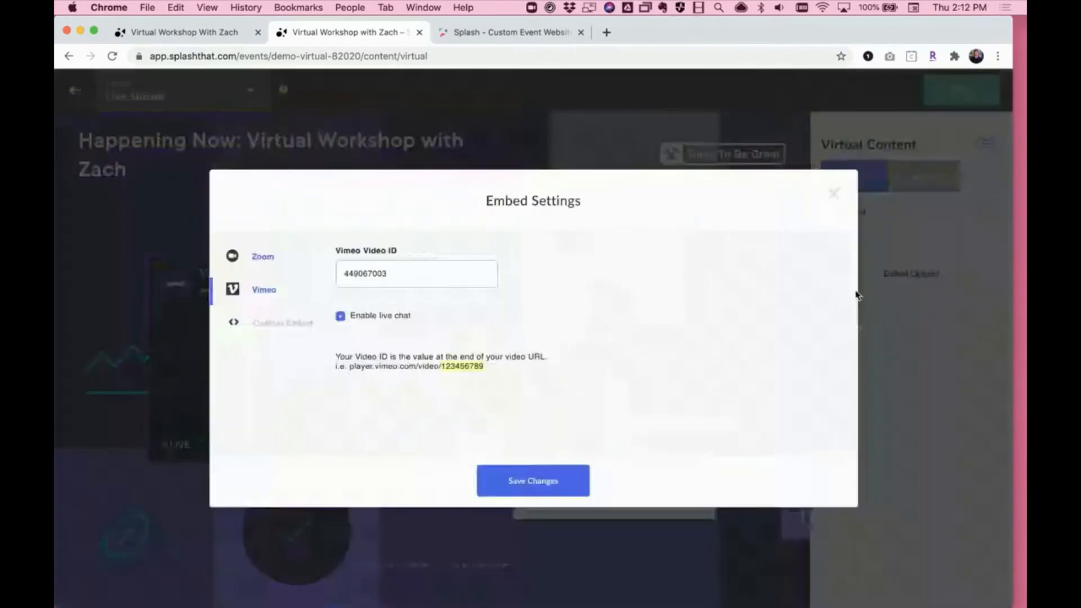
click(273, 325)
click(533, 33)
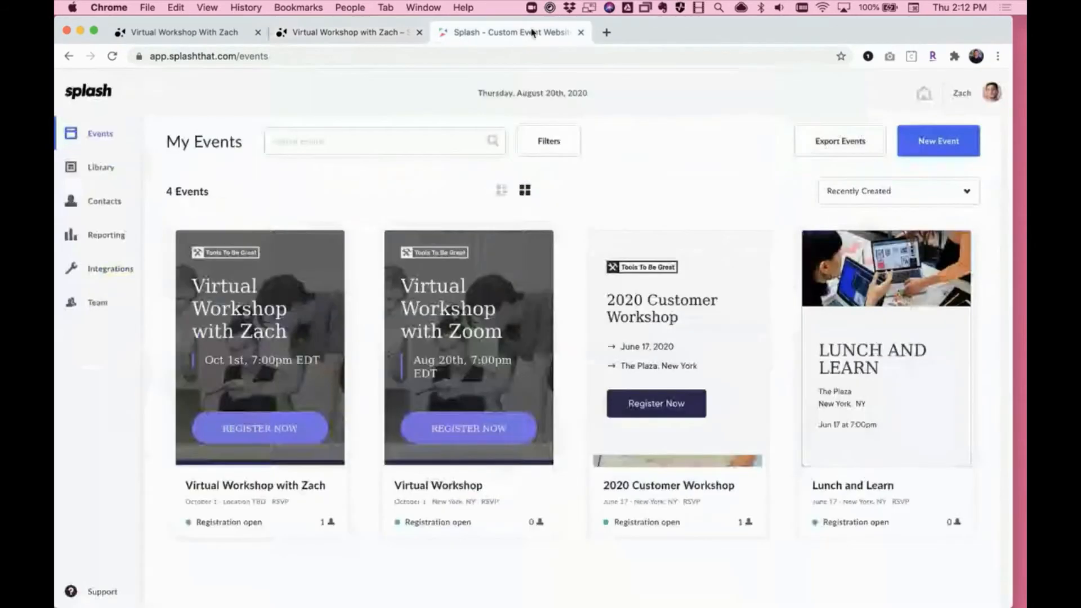
- Go to YouTube's live streams page at youtube.com/live
click(495, 56)
text(y)
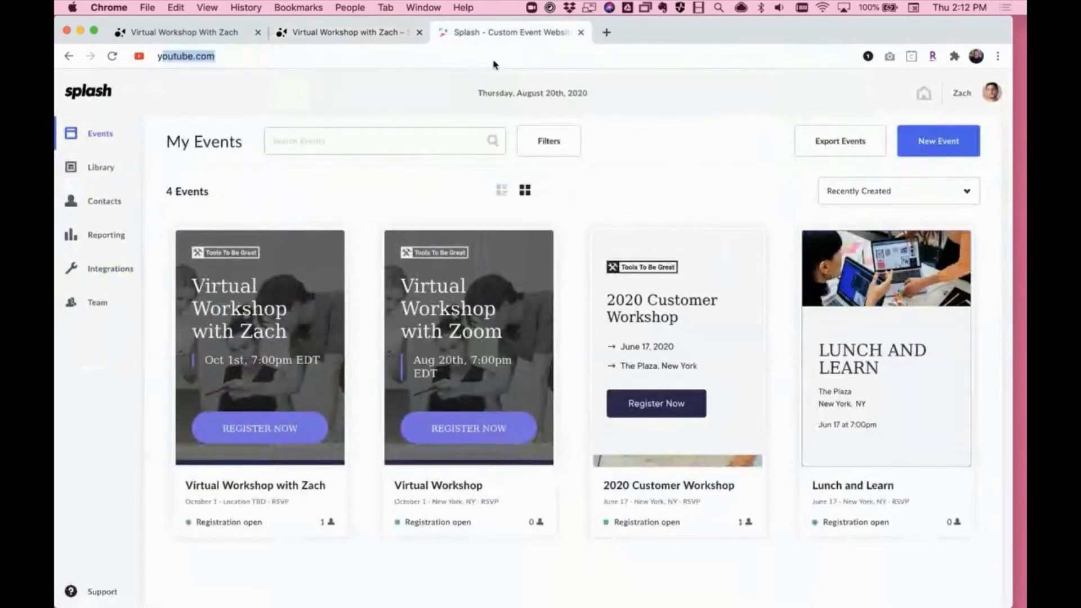
text(outube.com/liv)
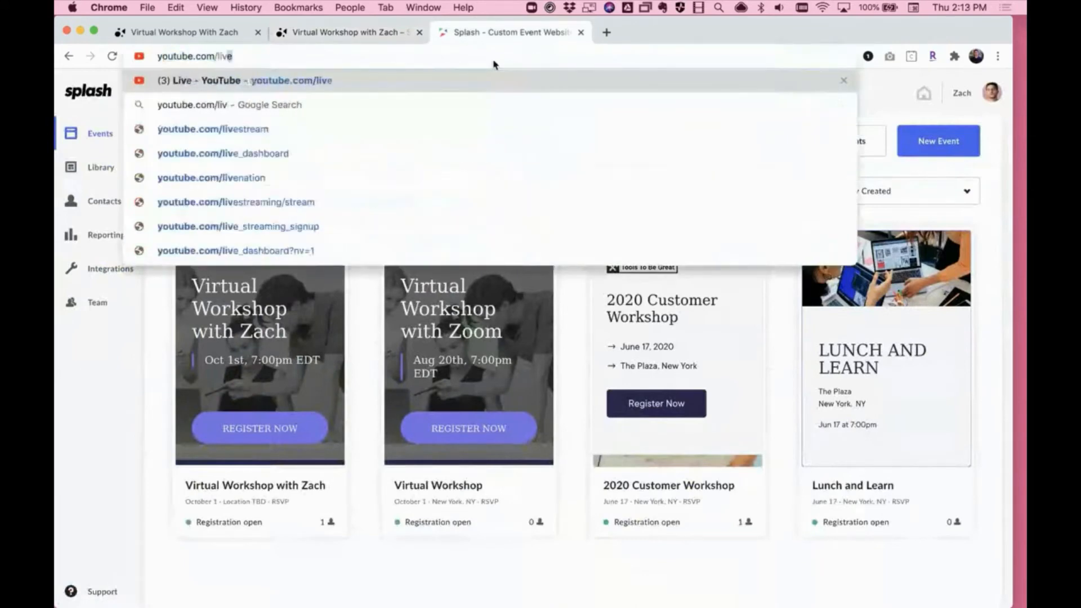
key(Return)
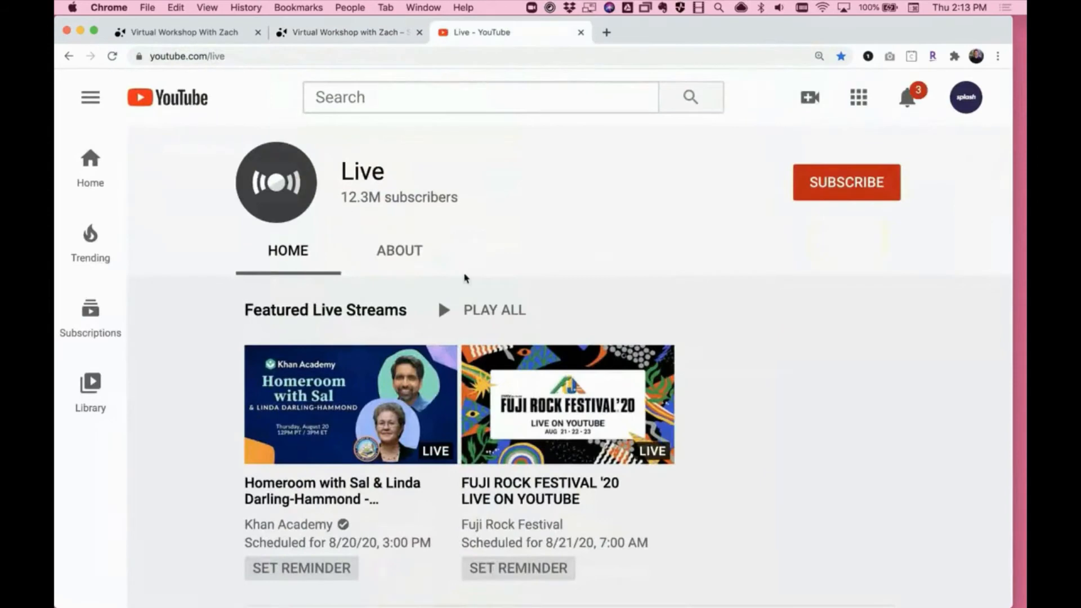
- Browse the Live Now streams and open the Relaxing Sleep Music 24/7 live stream
scroll(466, 277, down, 8)
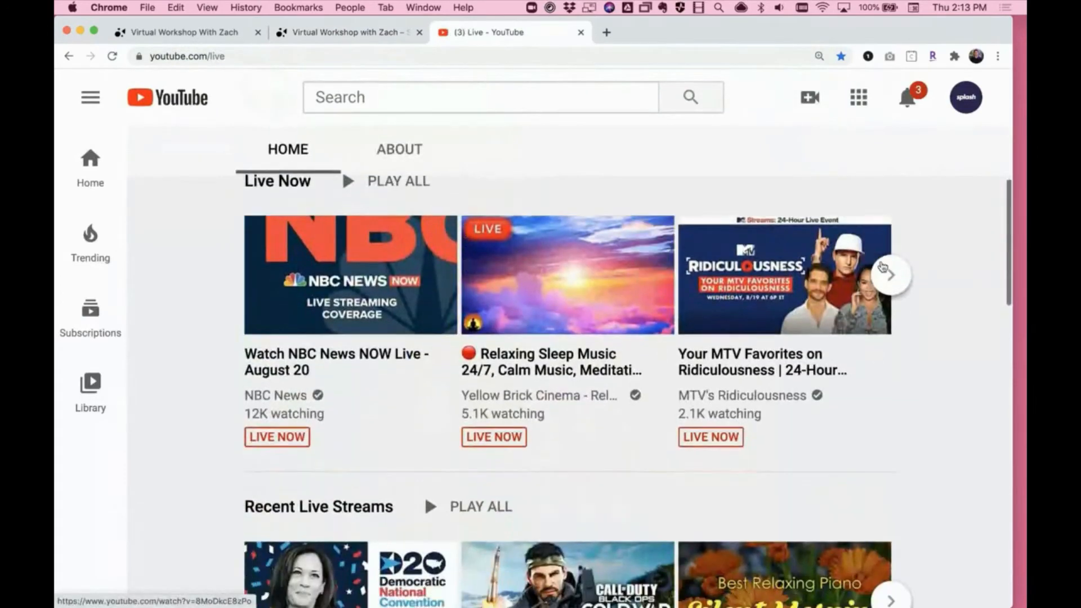
click(889, 274)
click(244, 274)
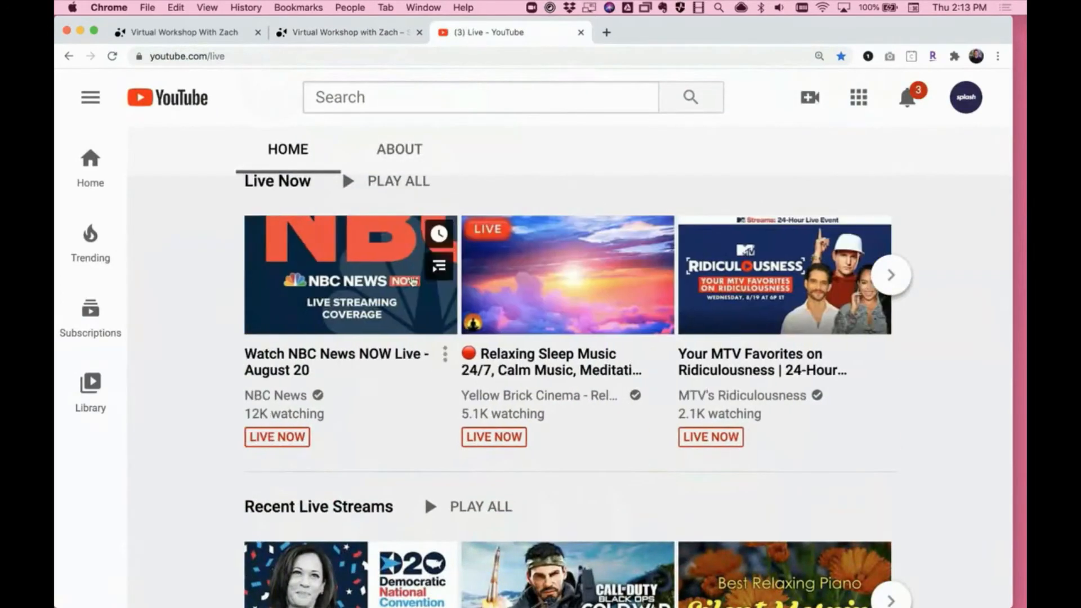
click(572, 294)
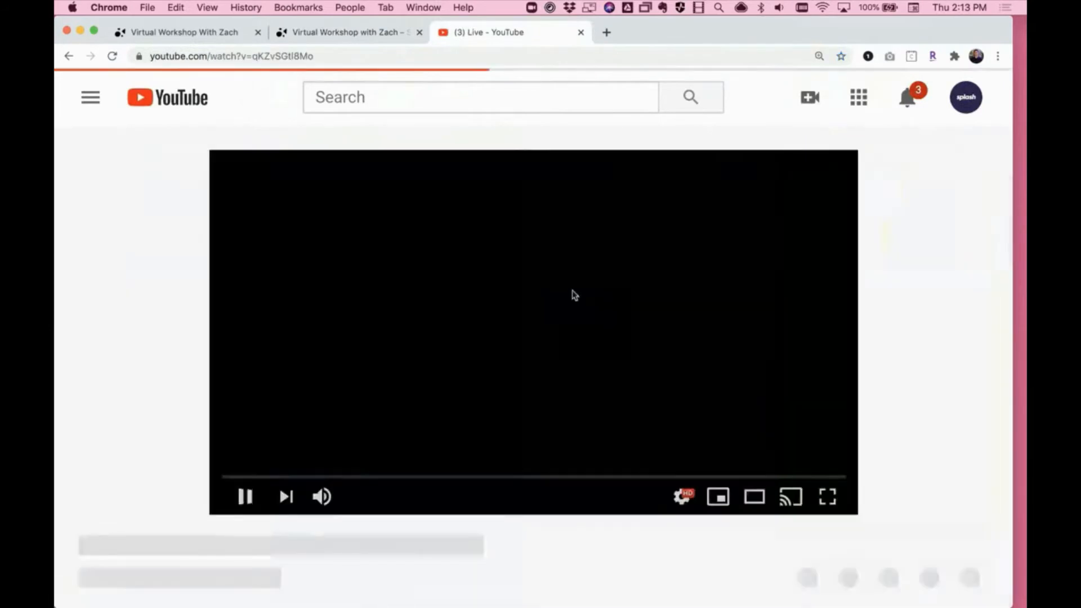
- Look through the stream's live chat and copy the video's iframe embed code from its sharing options
scroll(606, 473, down, 5)
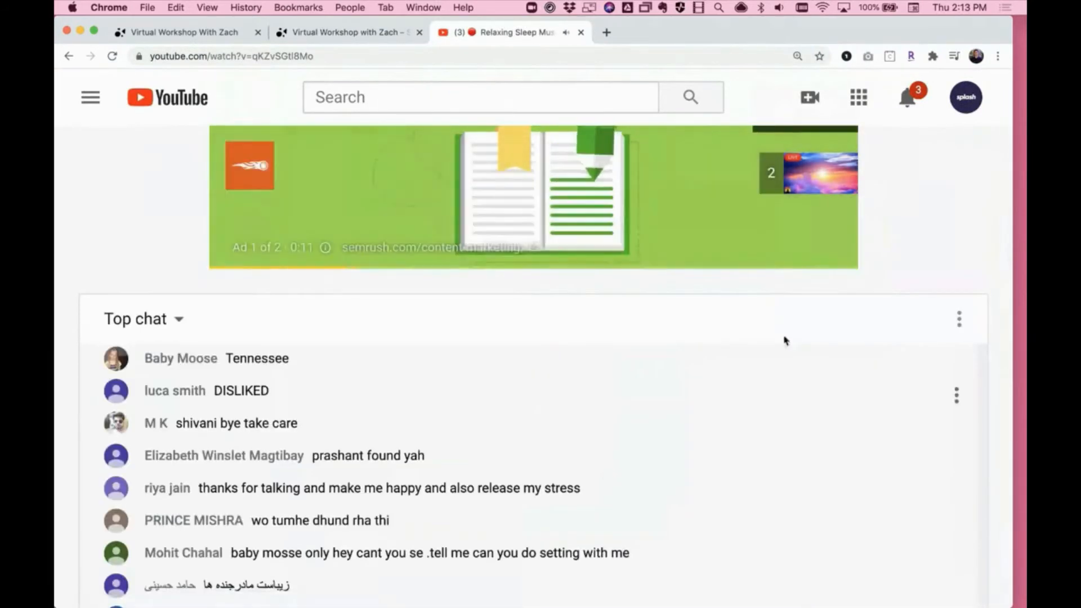
scroll(944, 214, down, 3)
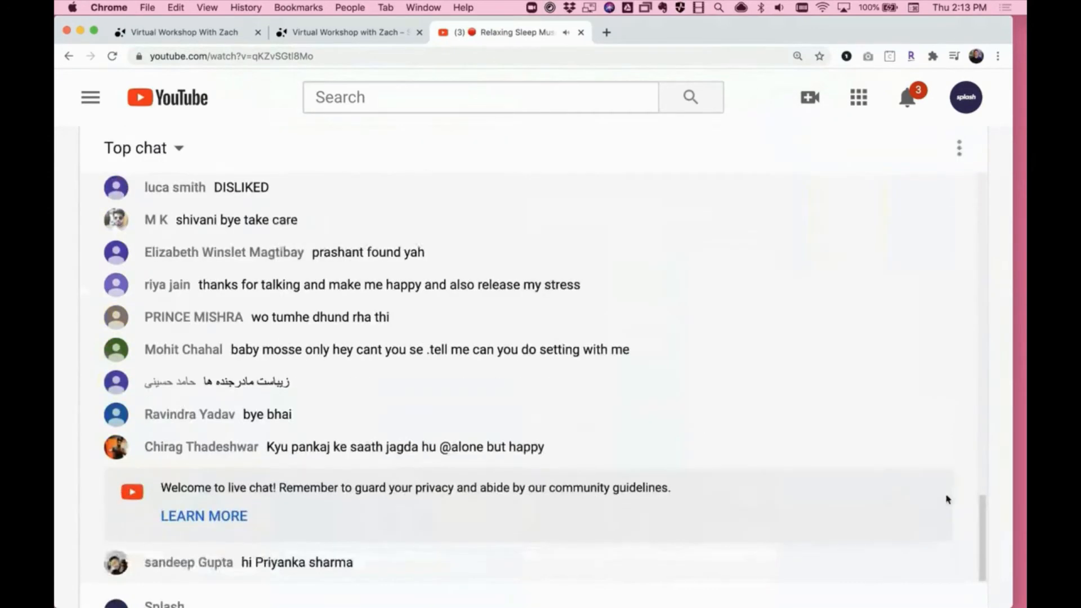
scroll(986, 499, down, 8)
scroll(1002, 496, down, 5)
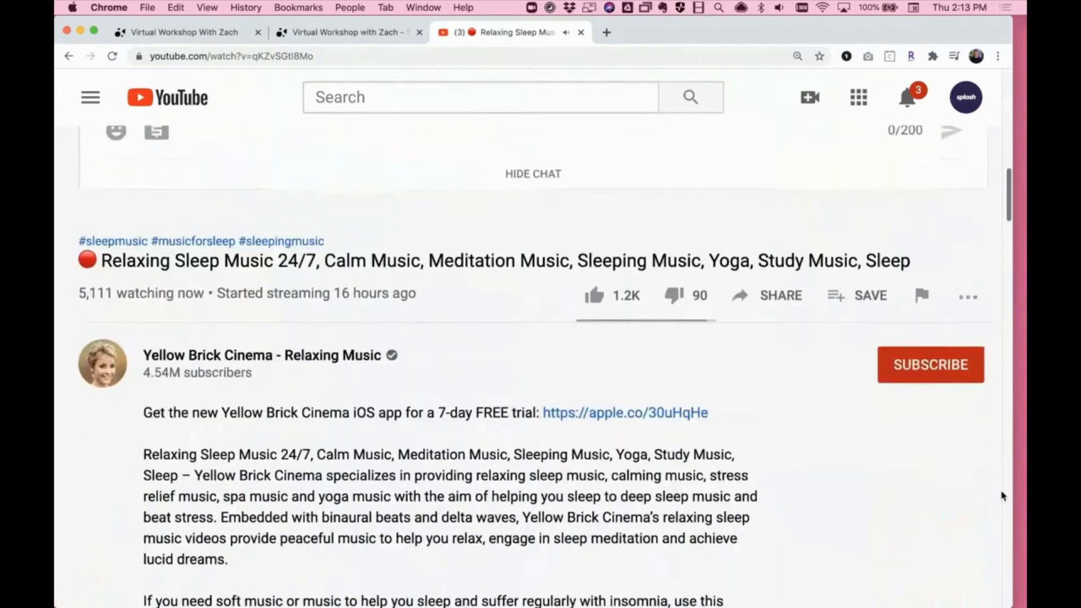
click(787, 288)
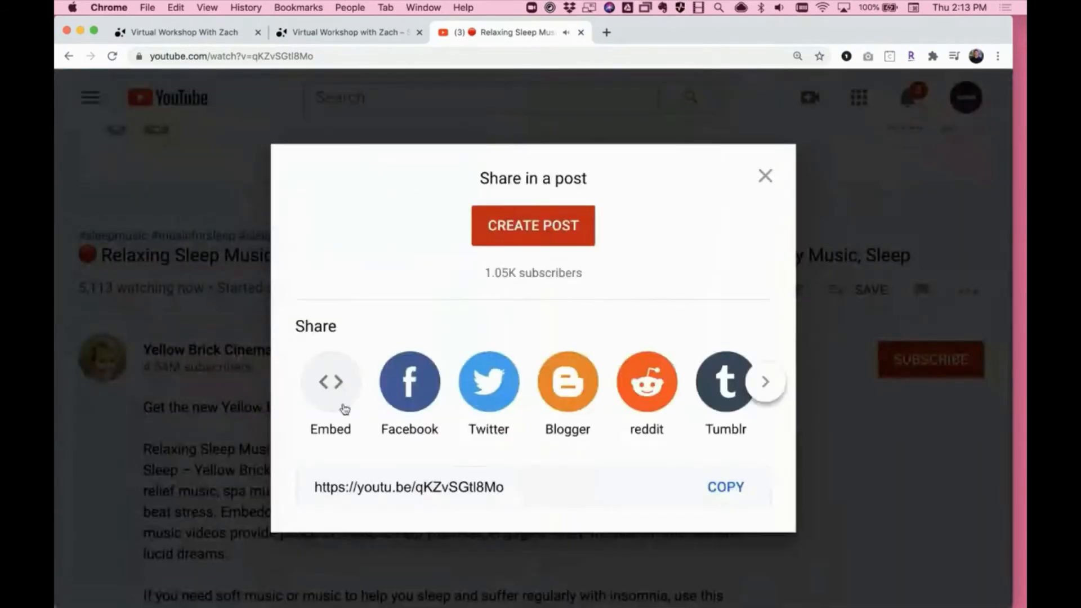
click(337, 406)
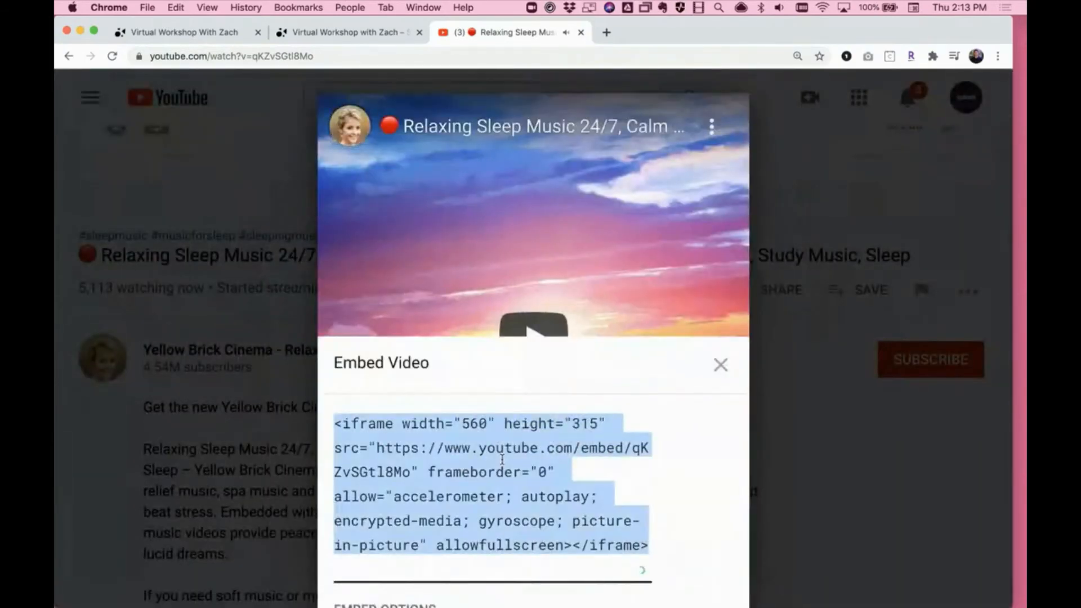
key(super+c)
- Return to the Splash embed settings, replace the custom embed code with the copied YouTube iframe, save, and briefly play the embedded stream
click(368, 34)
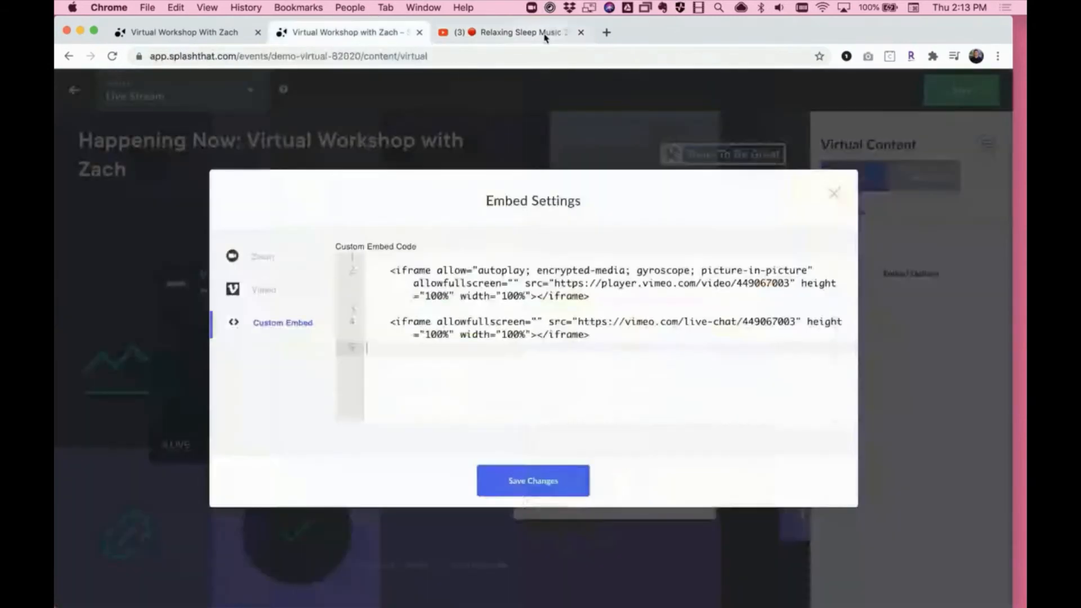
click(581, 32)
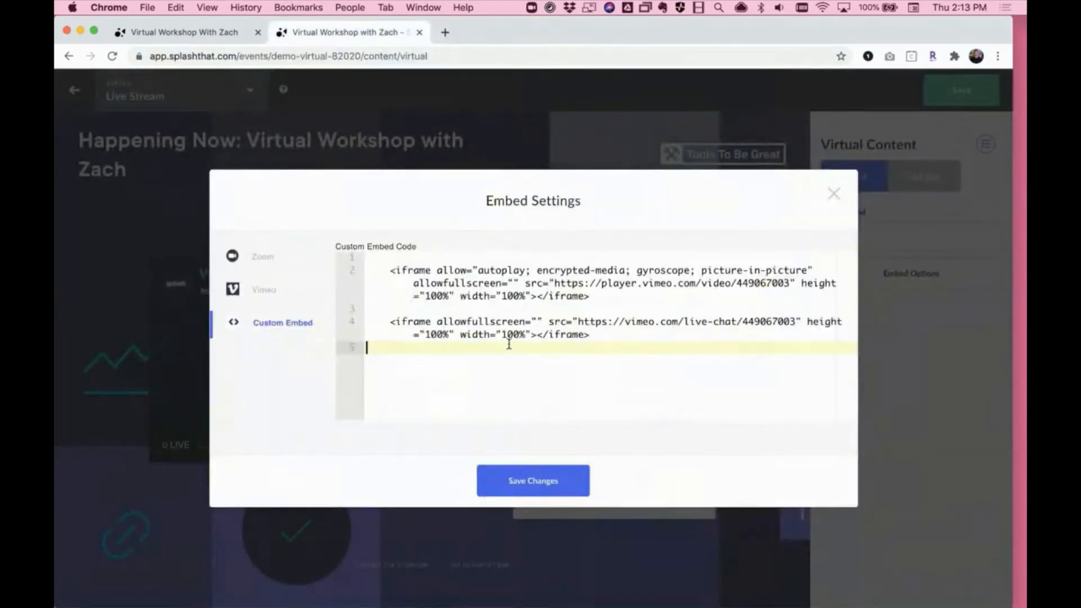
key(super+a)
key(BackSpace)
key(super+v)
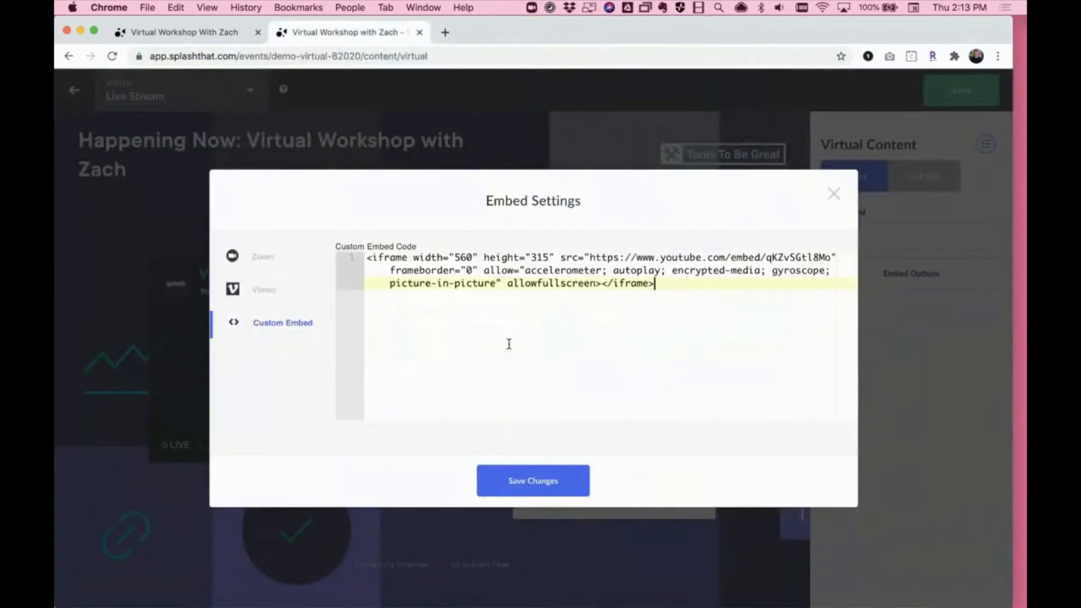
click(554, 489)
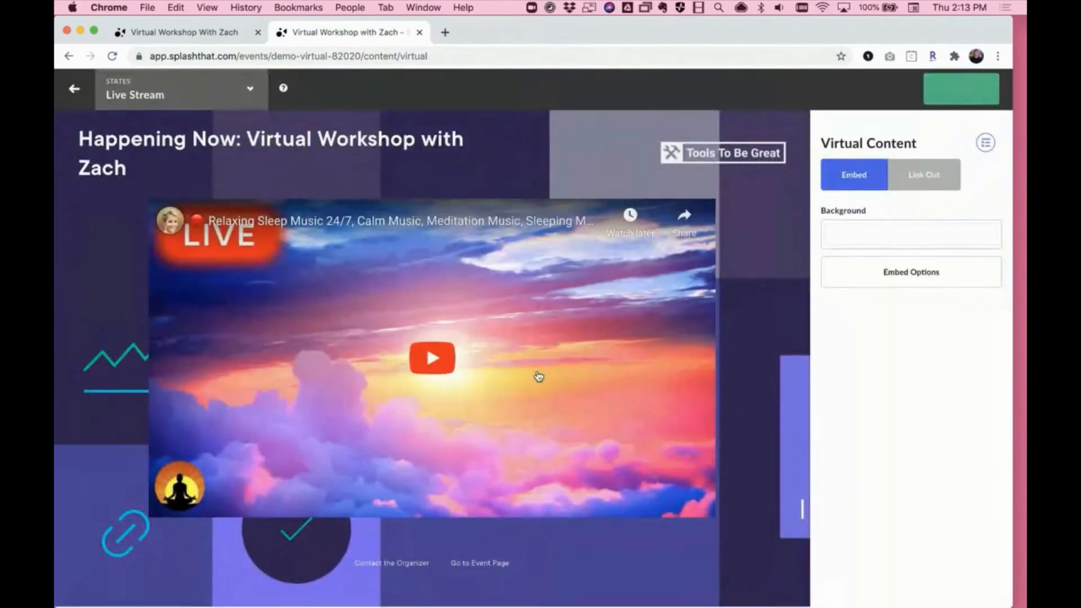
click(432, 359)
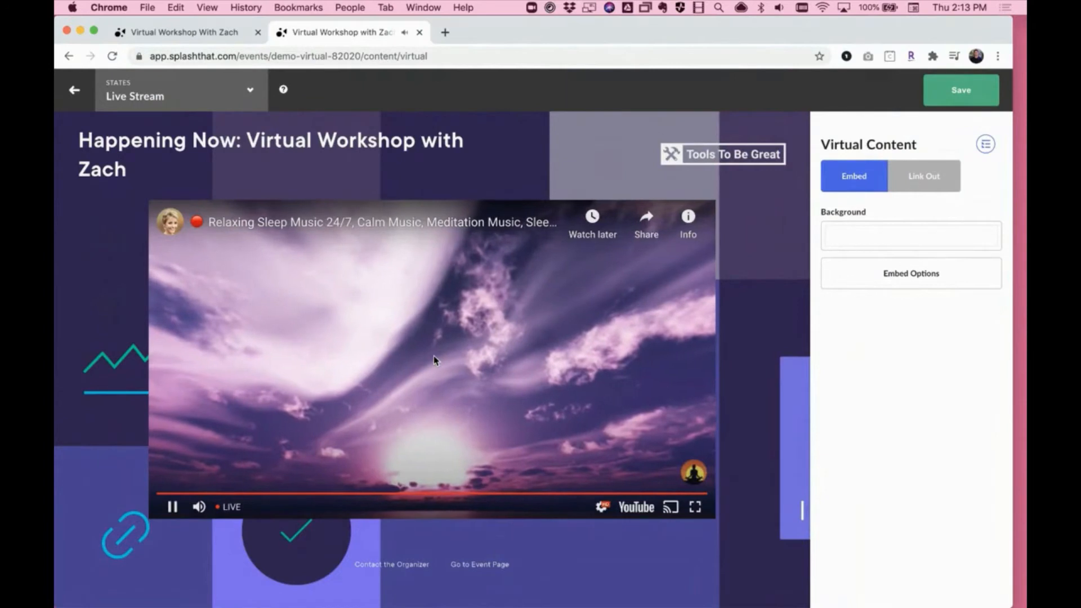
click(175, 505)
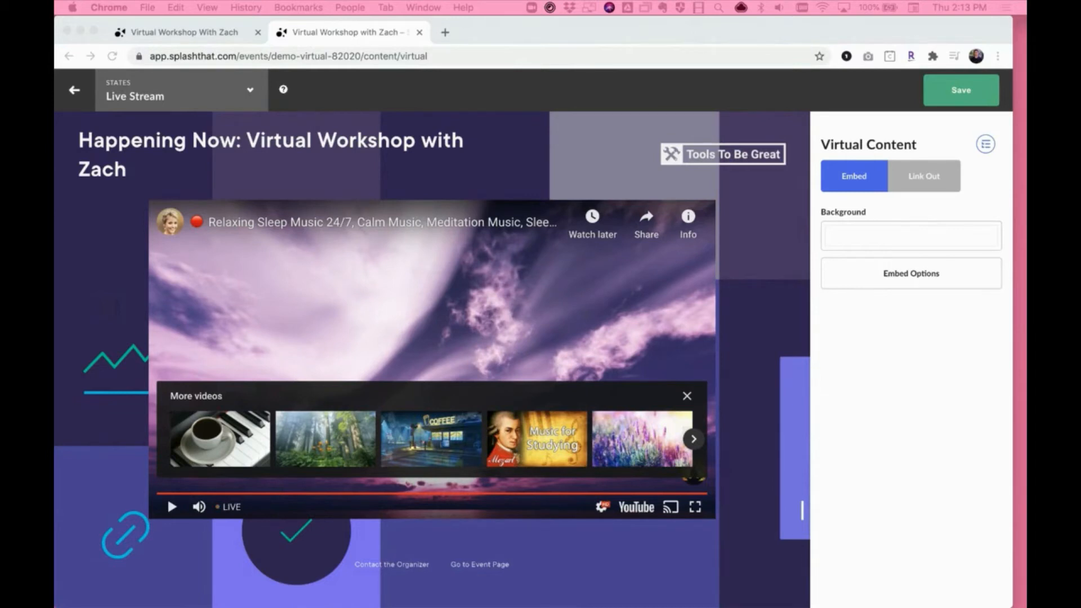
- Clear the custom embed code, switch back to Vimeo video 449067003 with live chat enabled, and save the embed settings
click(883, 280)
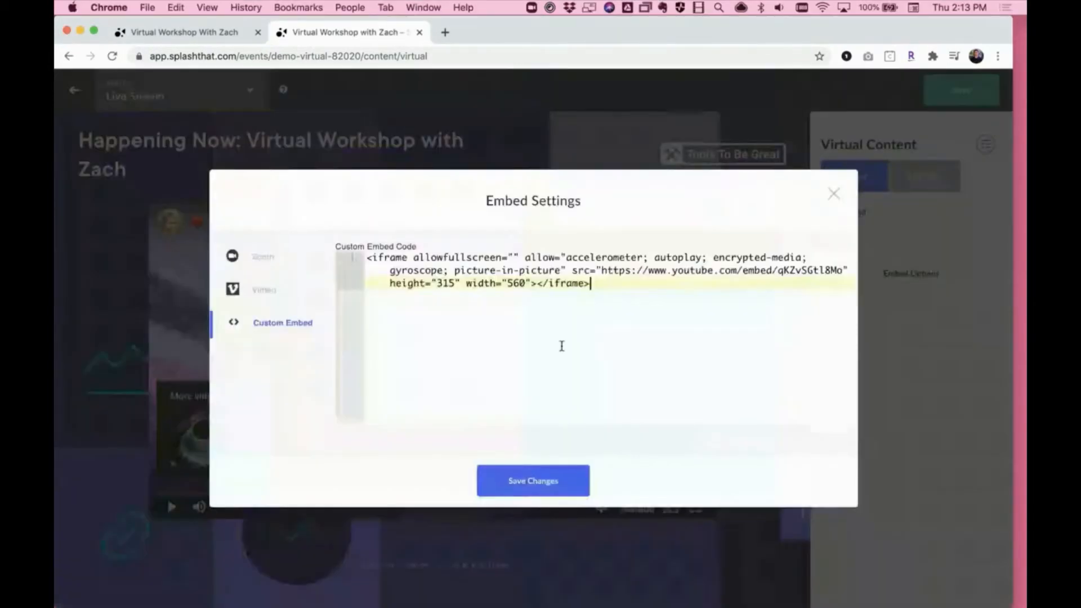
key(super+a)
key(BackSpace)
click(264, 291)
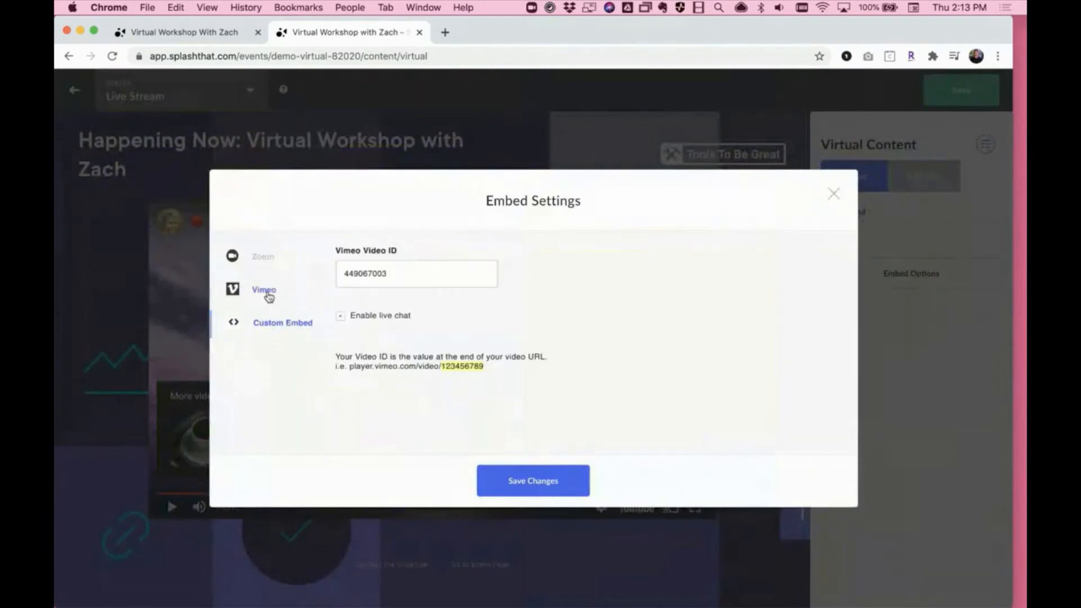
double_click(423, 277)
key(super+c)
click(422, 277)
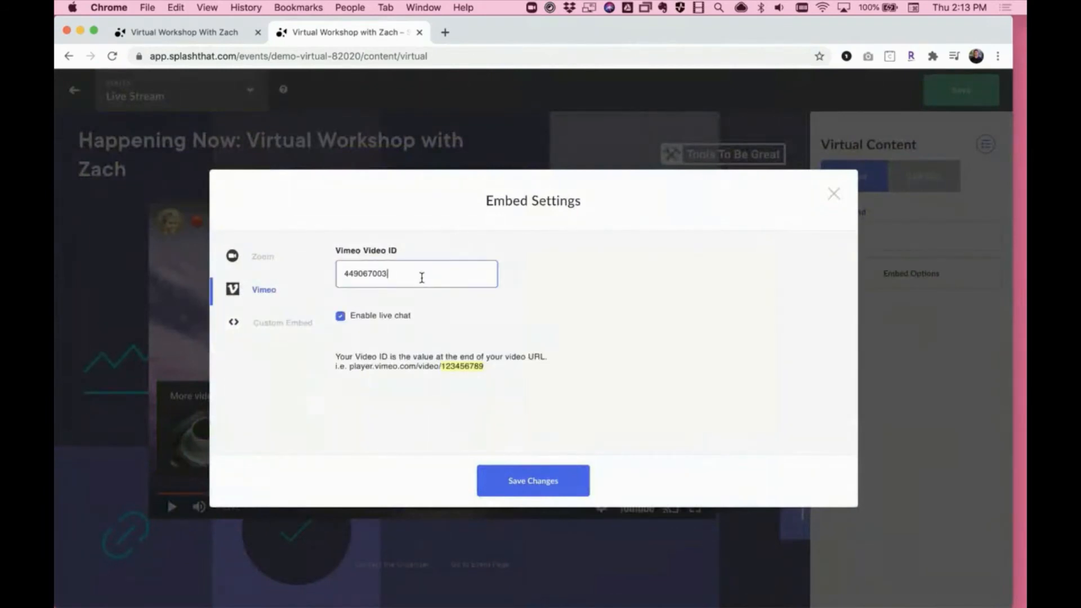
click(546, 479)
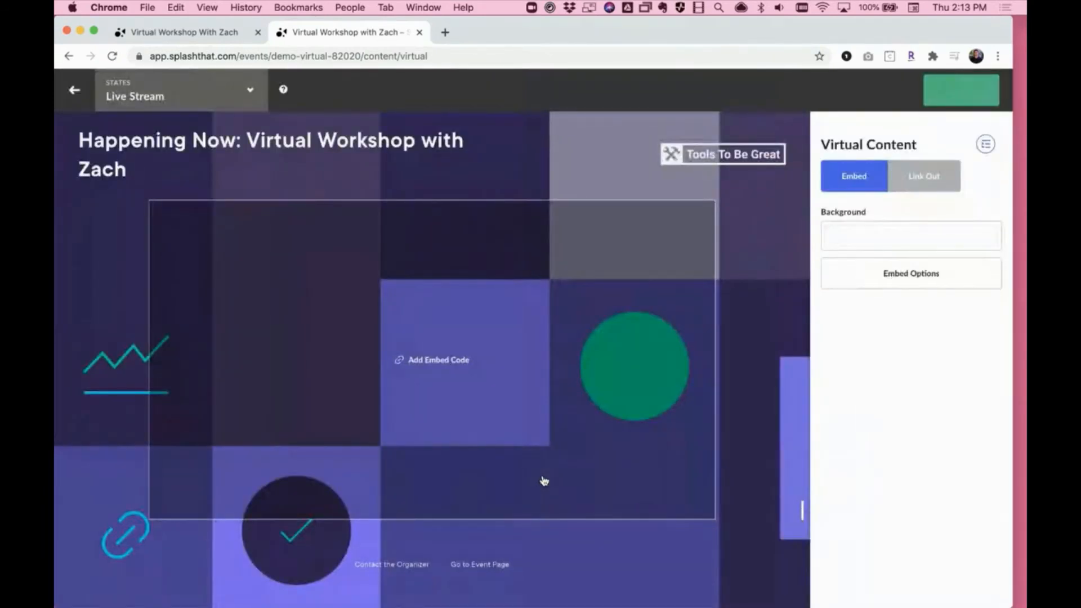
- Try to re-embed the Vimeo video by re-entering ID 449067003, checking the Custom Embed option and saving the settings again
click(955, 278)
double_click(380, 280)
key(super+v)
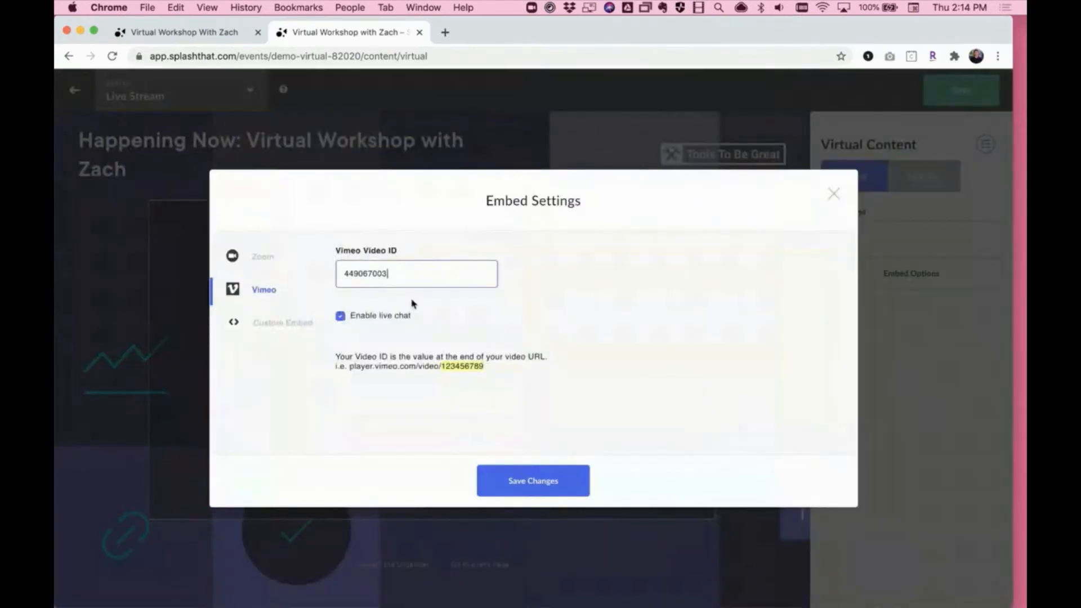
click(279, 321)
click(234, 292)
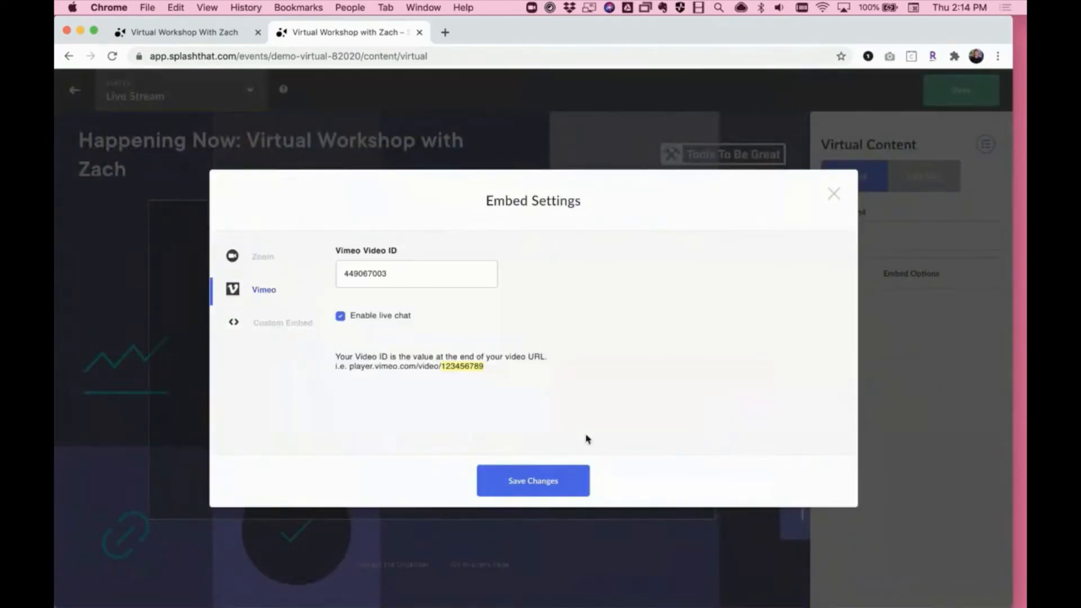
click(550, 482)
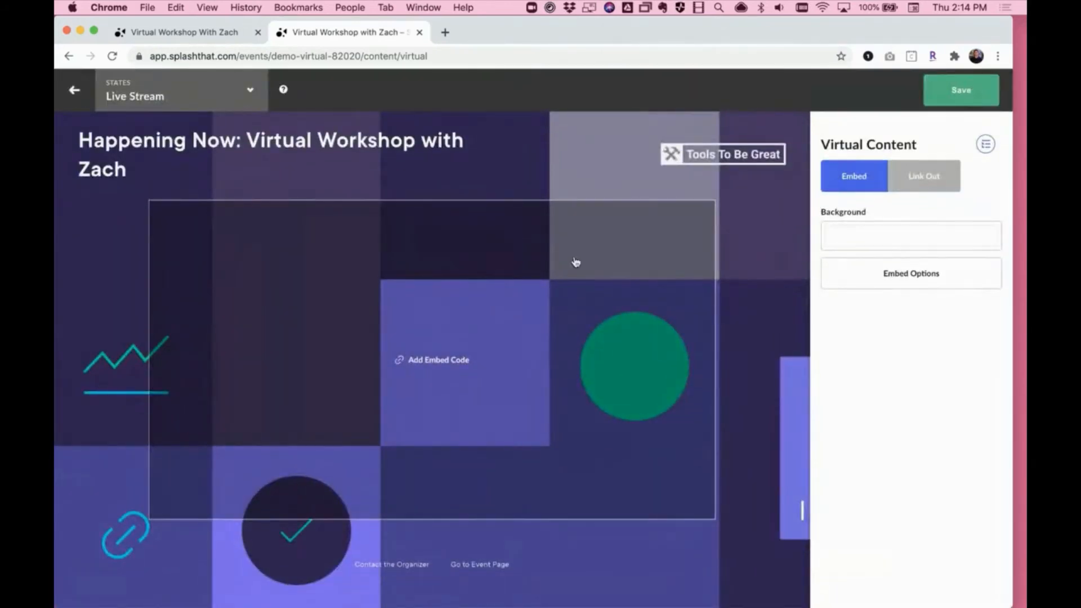
- Switch to the Check-In (Countdown) state, try a purple header background, and set the header background to the off-white brand color
click(168, 97)
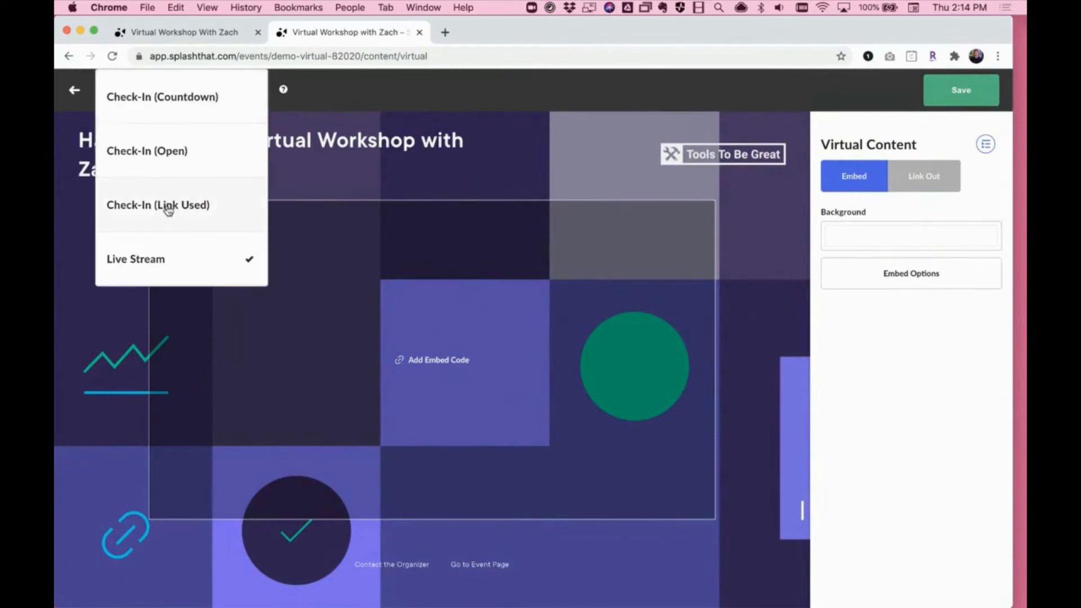
click(171, 112)
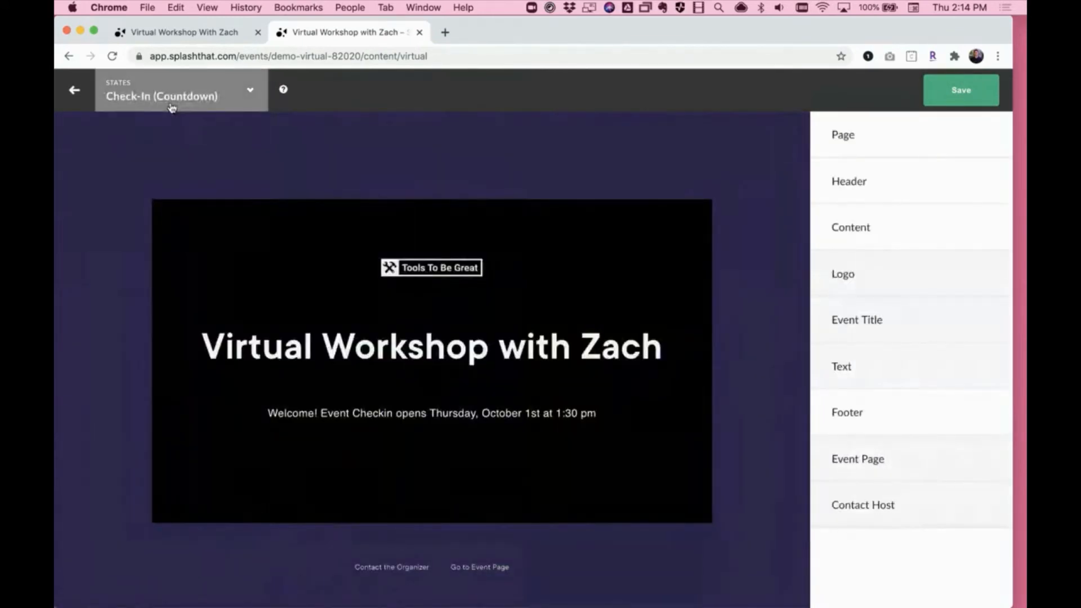
click(217, 151)
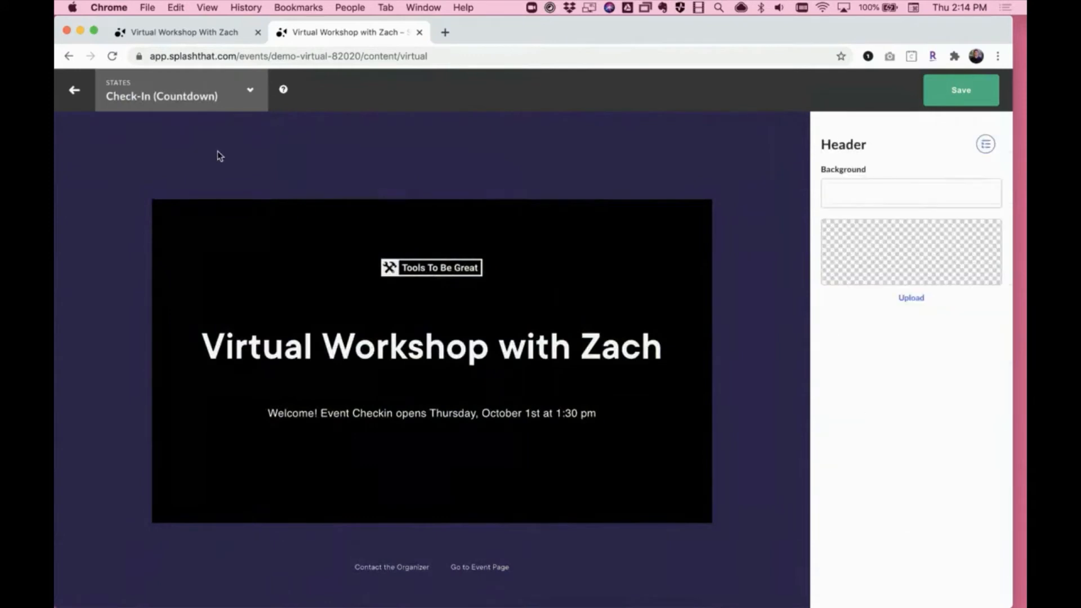
click(915, 194)
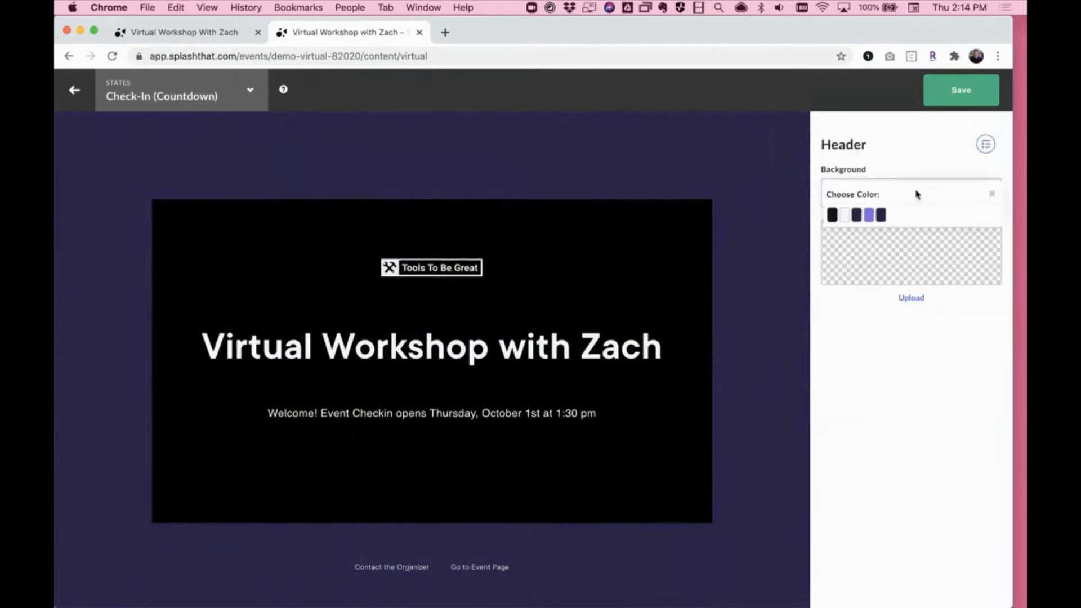
click(869, 215)
click(873, 192)
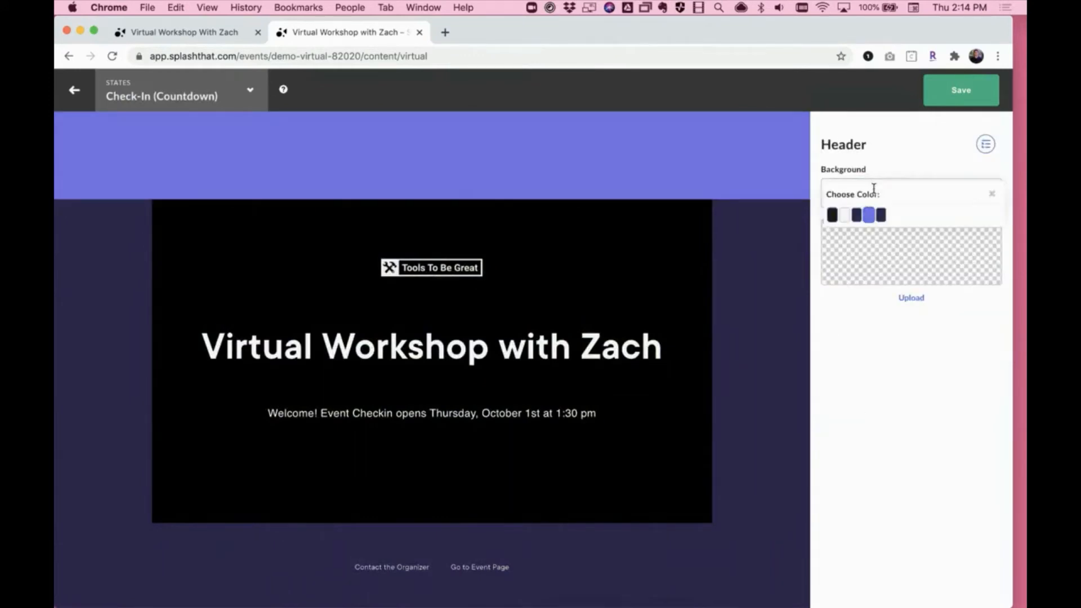
click(843, 215)
- Set the countdown page's background to the off-white brand color, save the virtual event page and return to the event overview
click(771, 288)
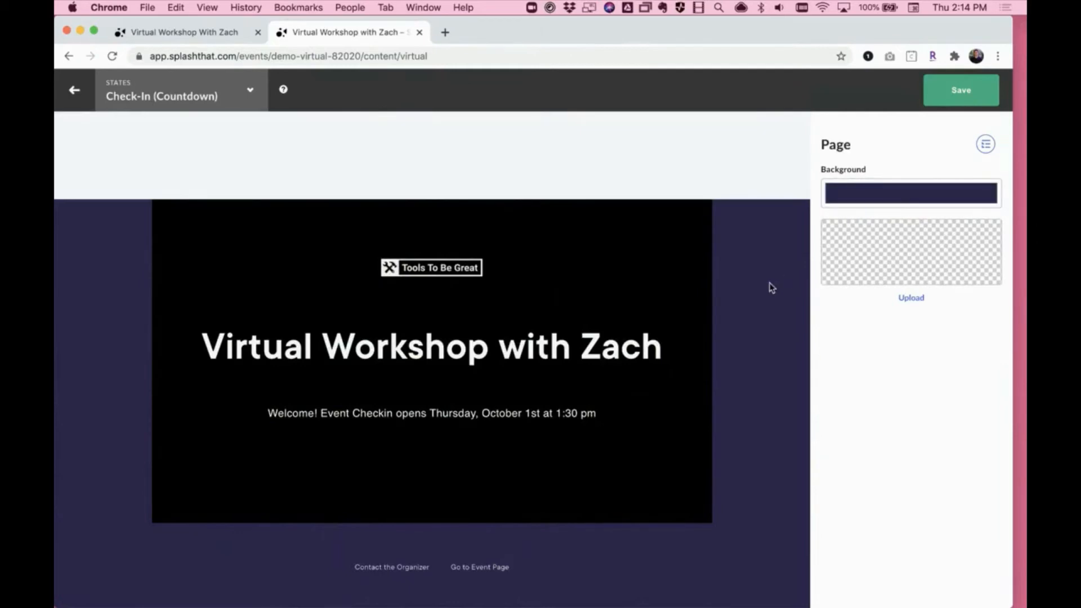
click(887, 209)
click(846, 215)
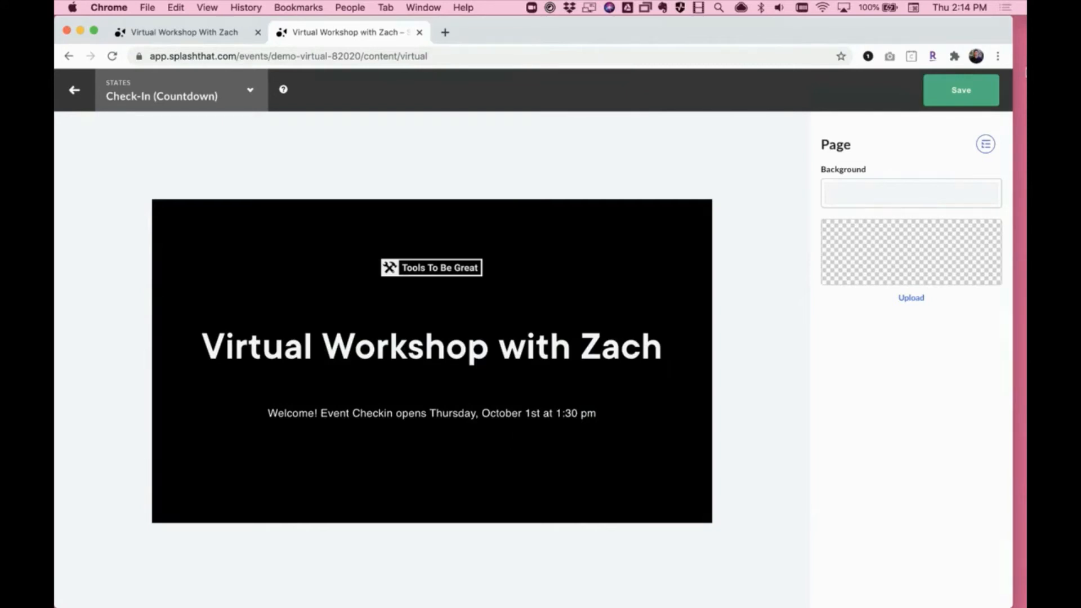
click(958, 104)
click(84, 105)
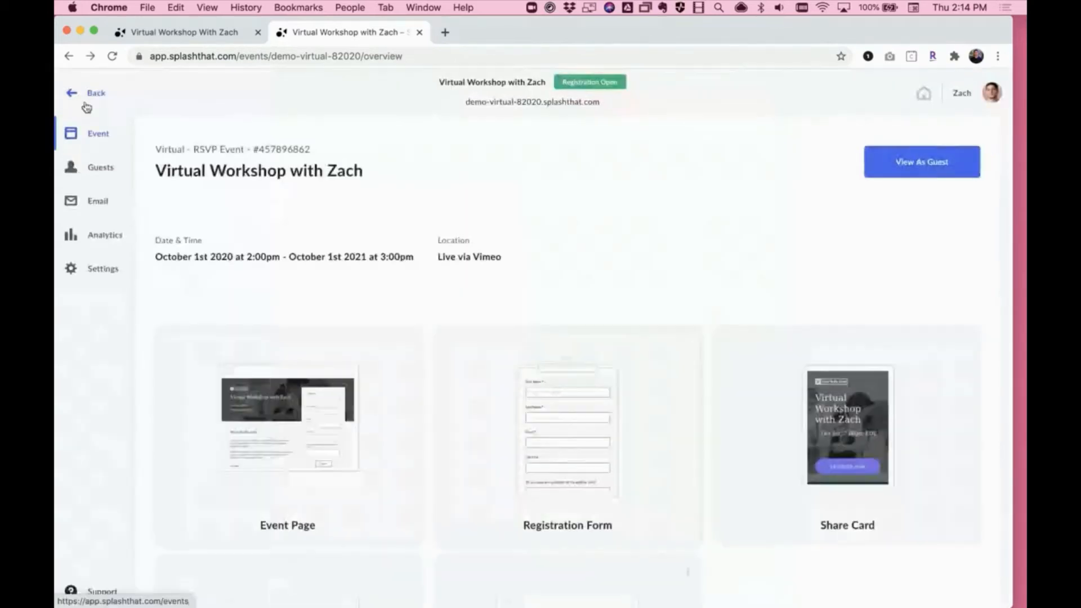
- Open the event's Confirmations and view the on-page and email settings for RSVP Yes
scroll(304, 246, down, 5)
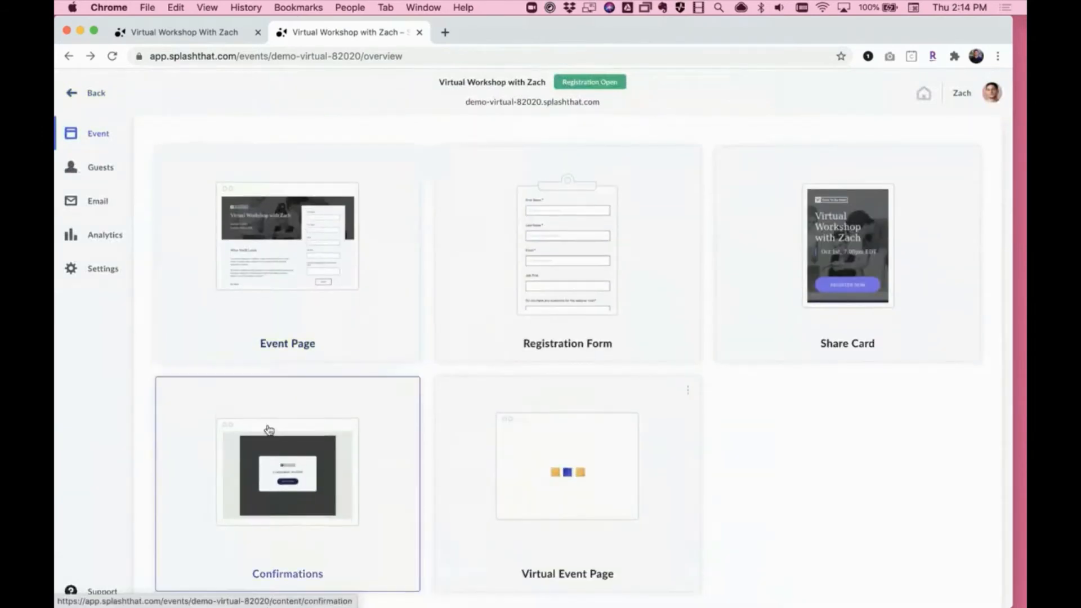
click(267, 433)
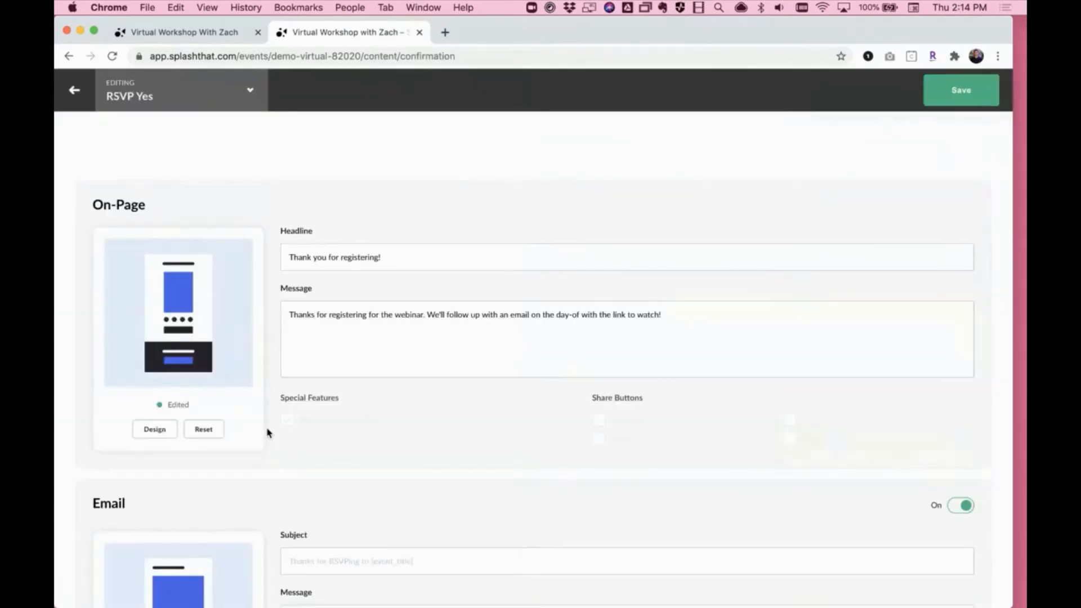
scroll(268, 434, down, 6)
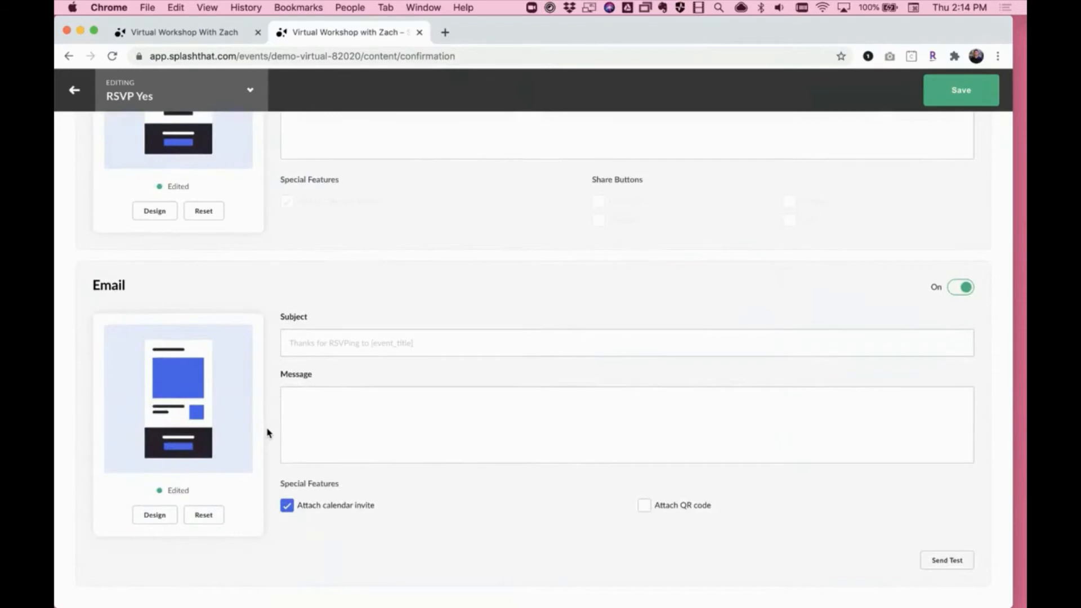
- Open the RSVP Yes confirmation email's design and set the View Event button's URL to [virtual_event_url]
click(155, 515)
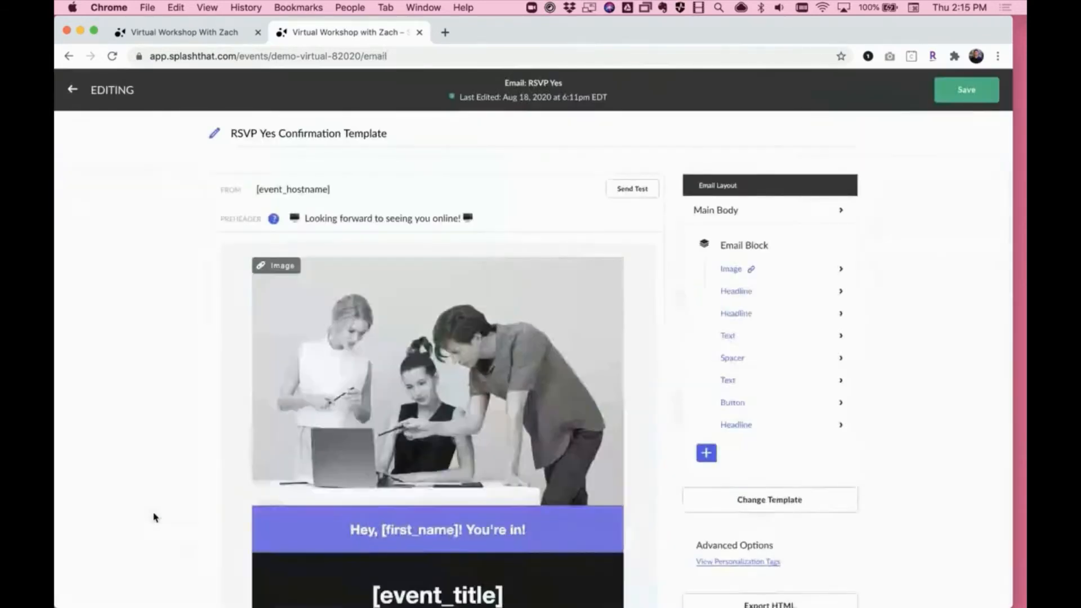
scroll(155, 516, down, 3)
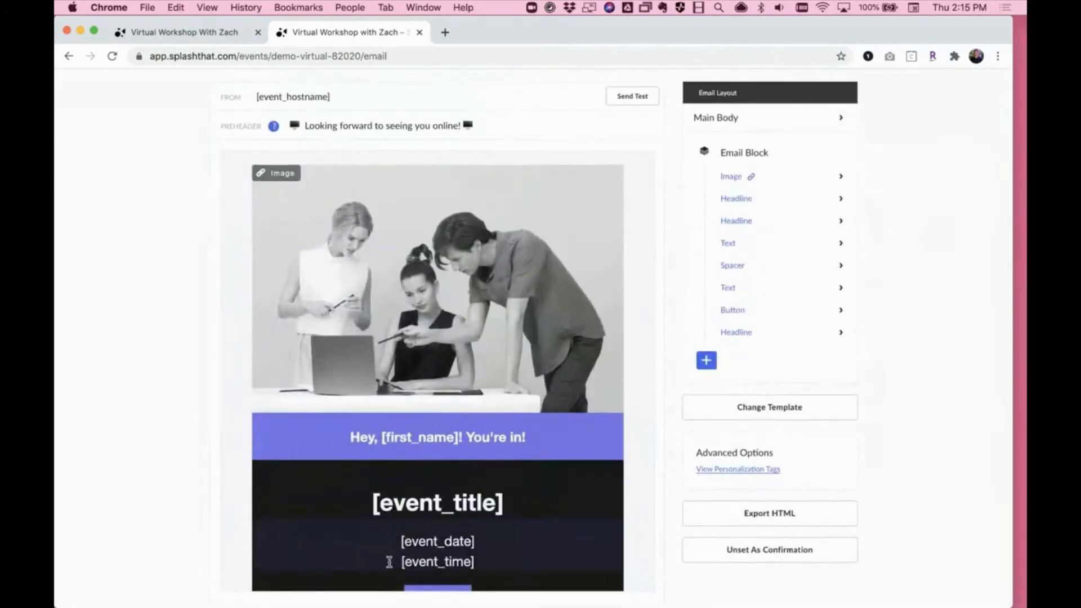
click(428, 435)
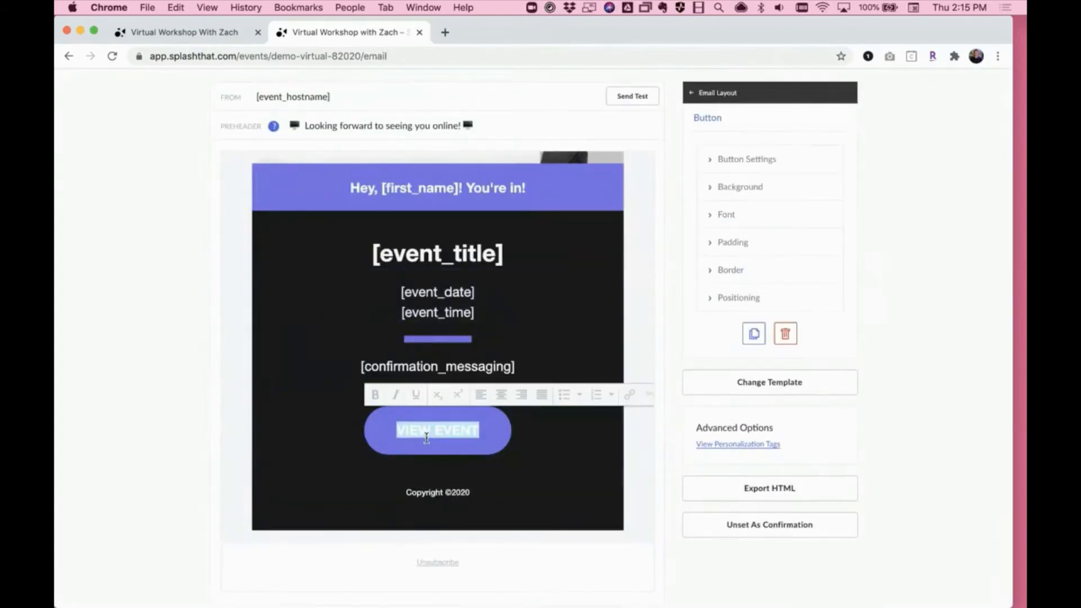
click(730, 163)
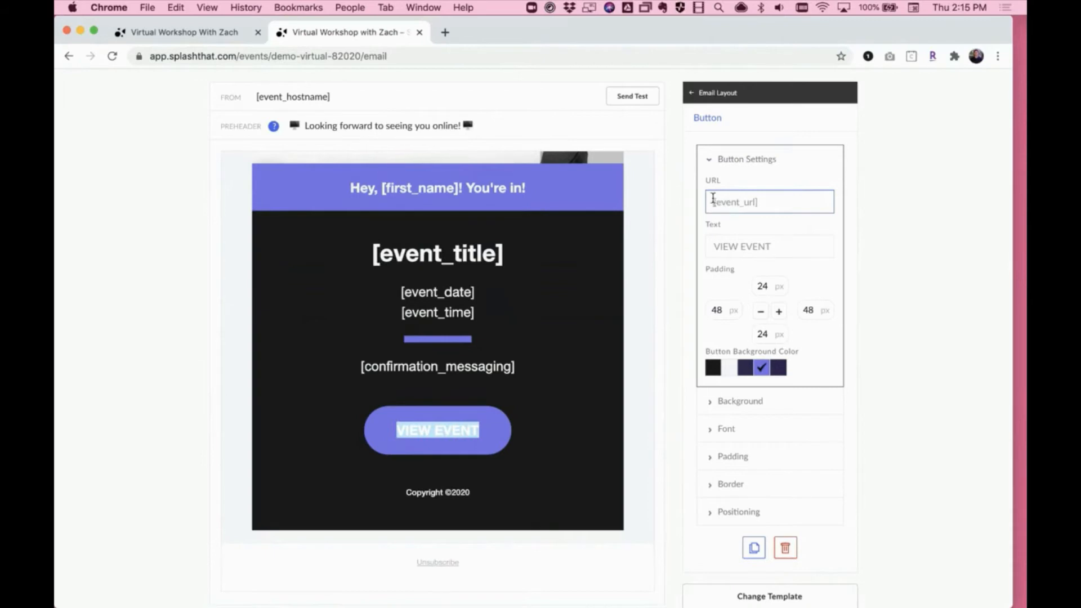
click(714, 200)
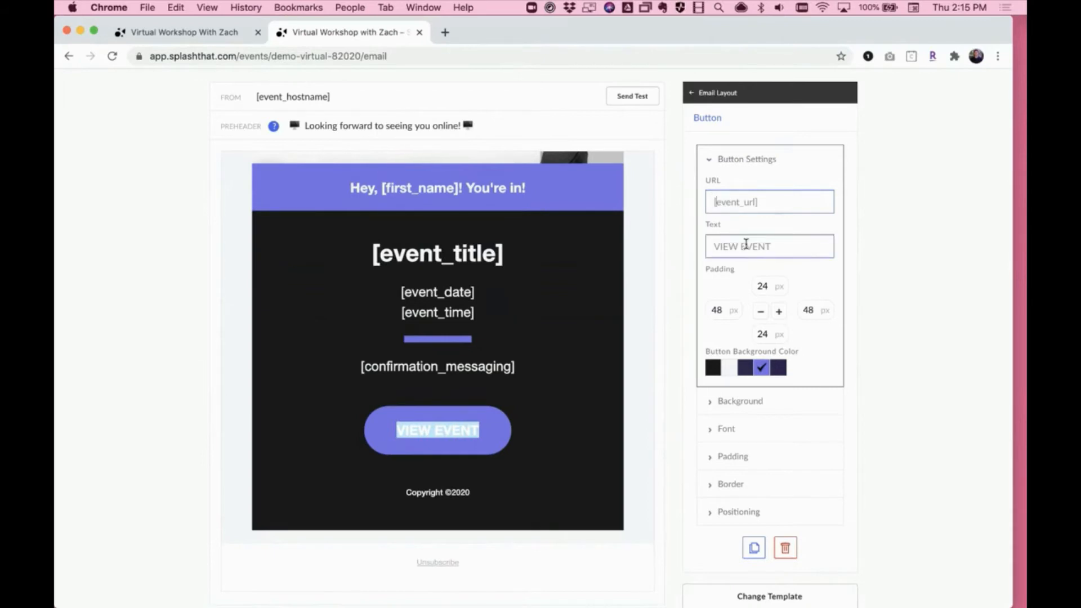
text(virtual_)
- Change the email button's text to JOIN US ON VIMEO and save the RSVP Yes Confirmation Template
drag(788, 246, 663, 248)
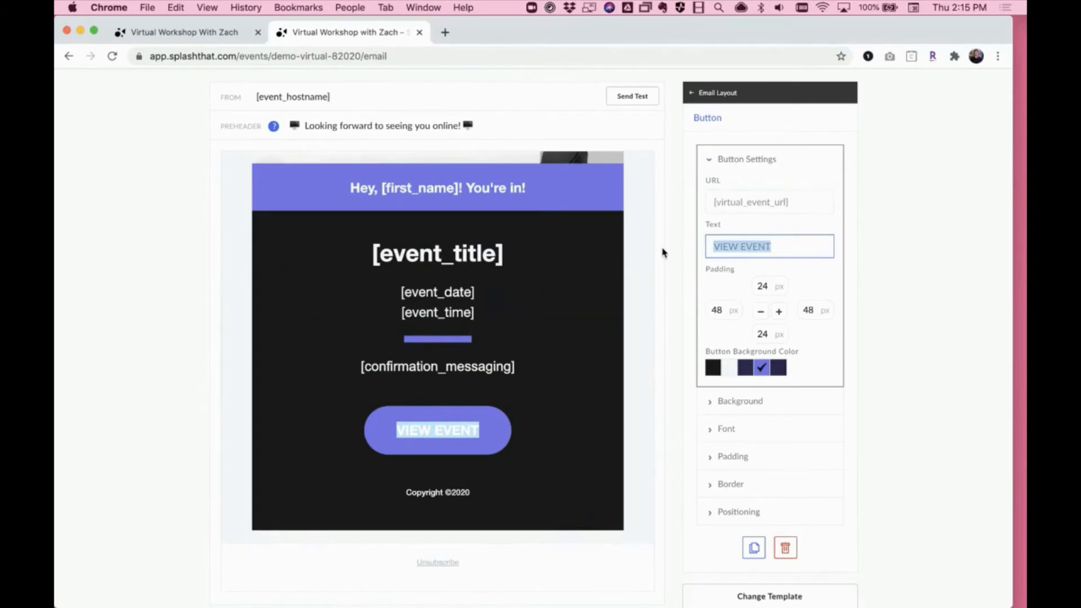
text(JOIN US ON VIMEO)
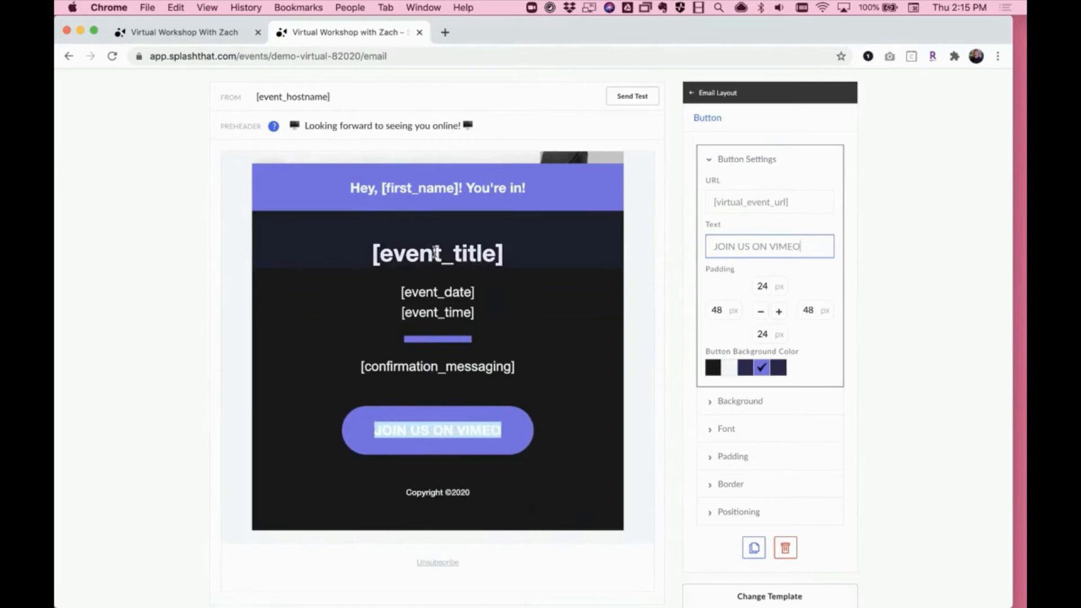
scroll(662, 252, up, 3)
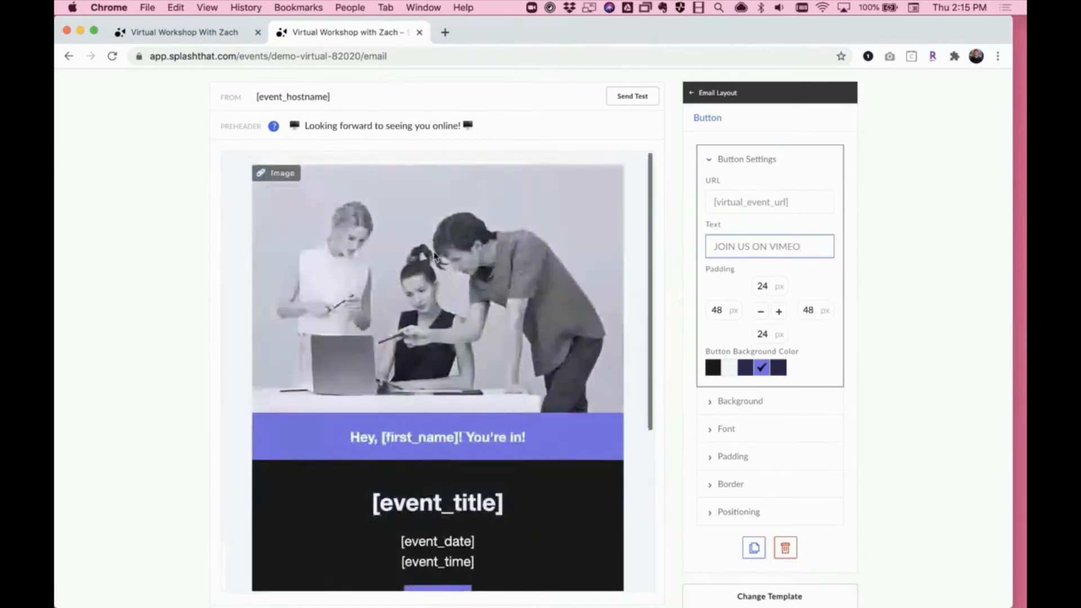
scroll(600, 131, up, 3)
click(966, 90)
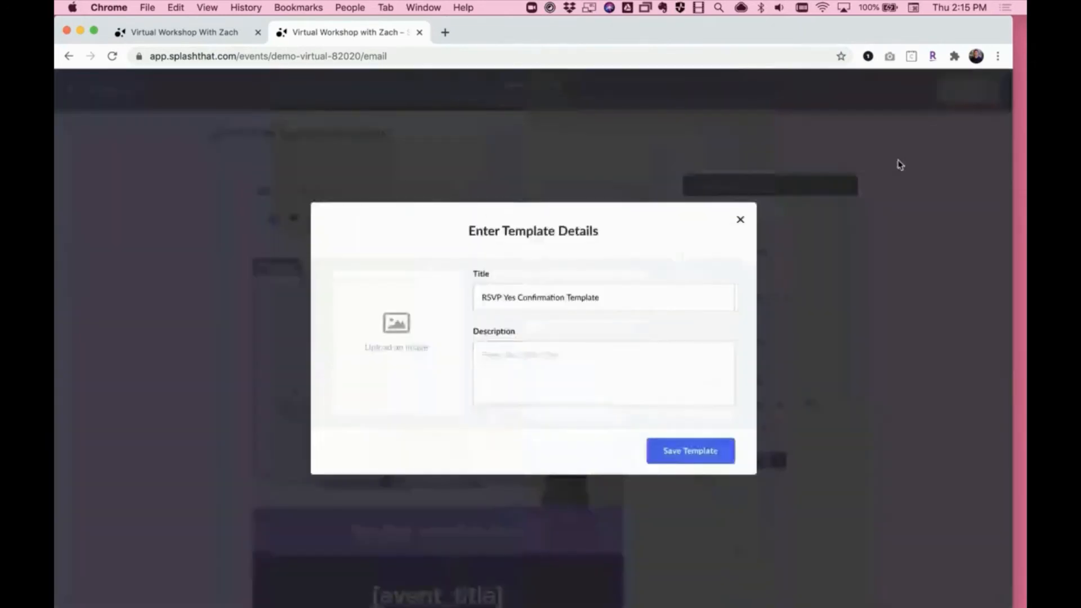
click(698, 451)
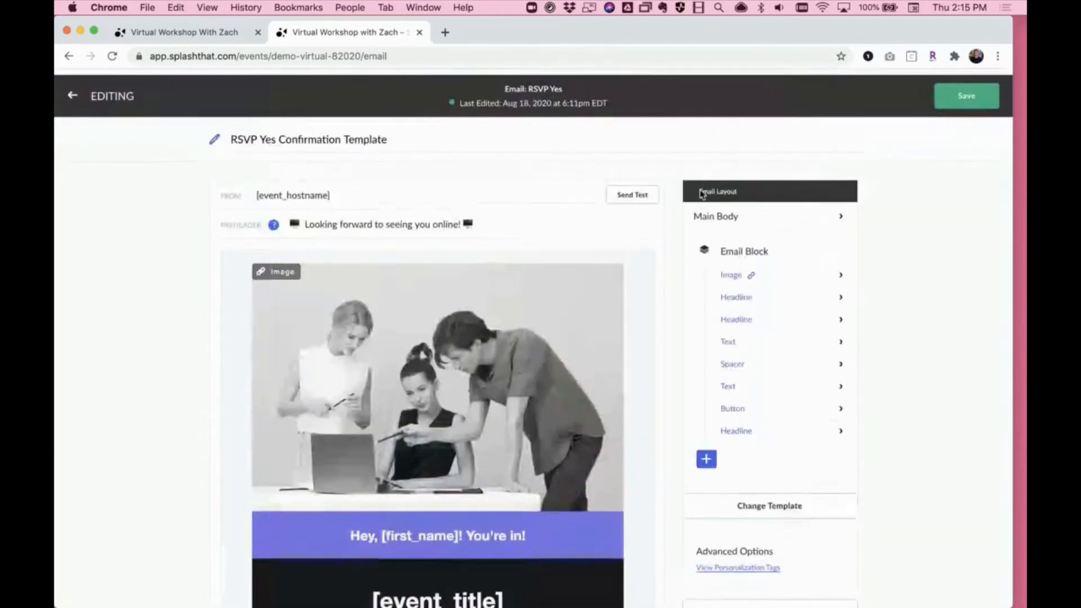
- Leave the confirmation editor for the event's emails, open the Reminder: 1-hour Away draft and check its button's URL and text
click(72, 96)
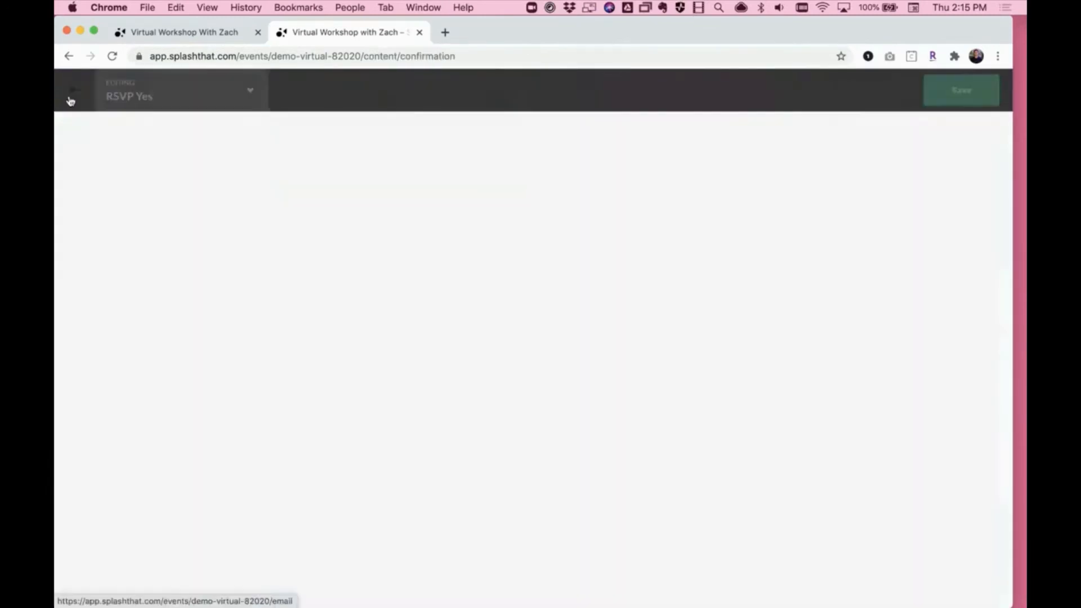
click(70, 100)
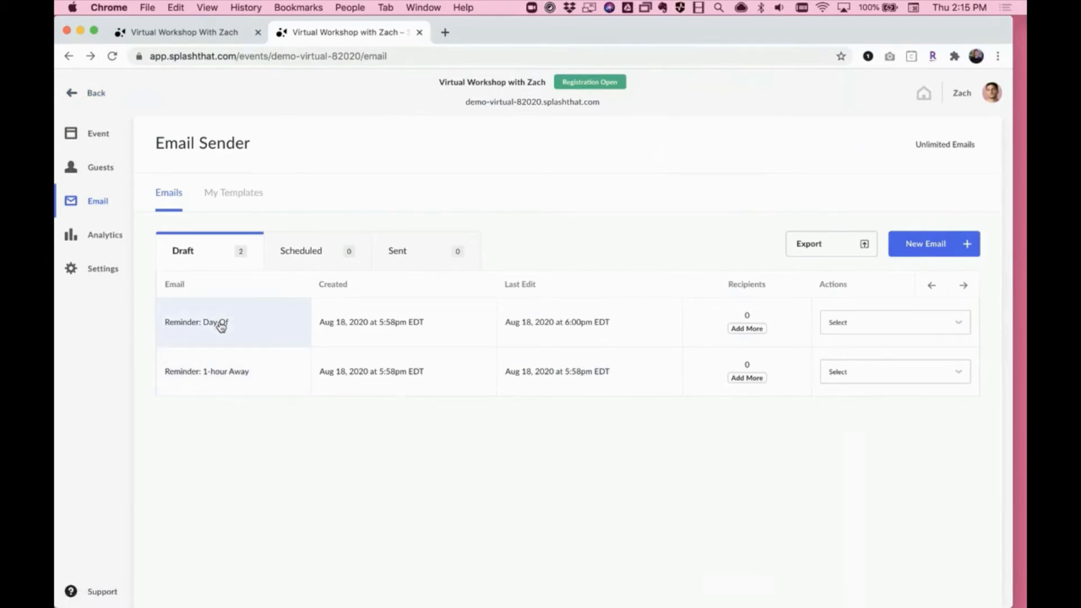
click(220, 372)
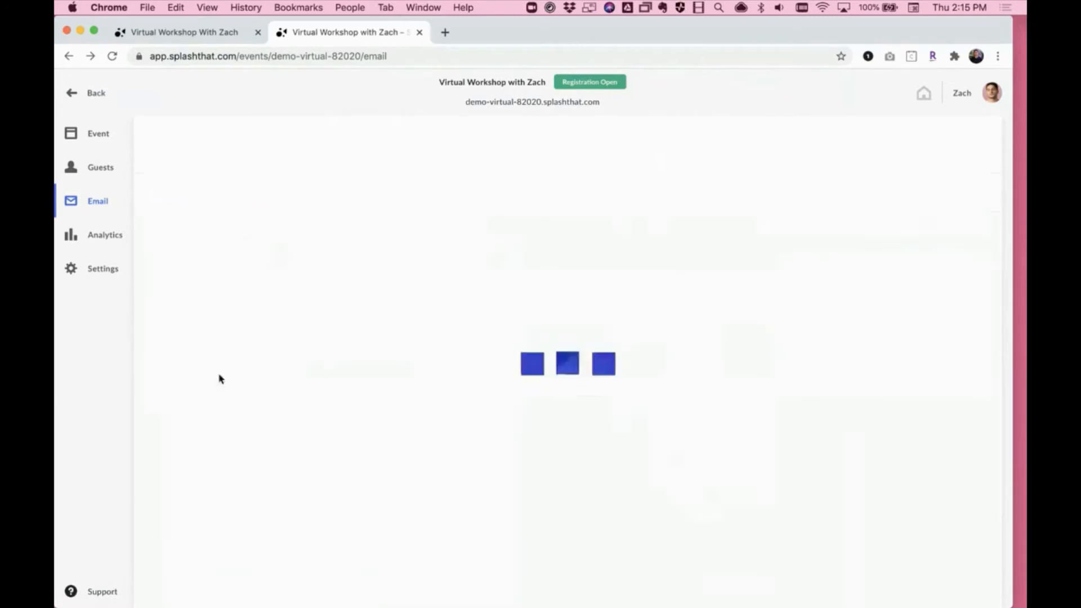
scroll(221, 378, down, 5)
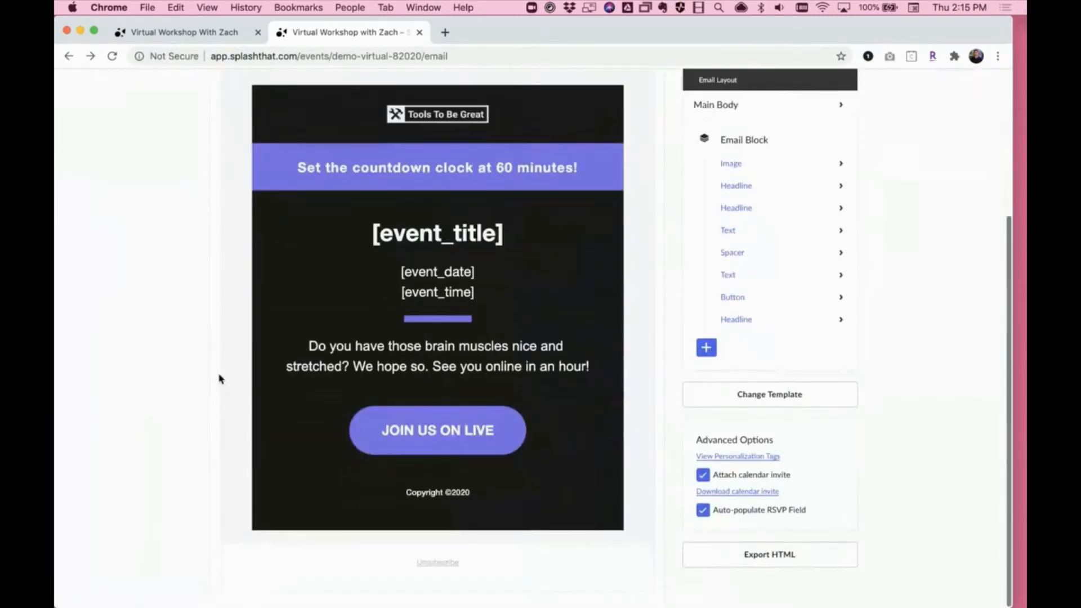
click(372, 430)
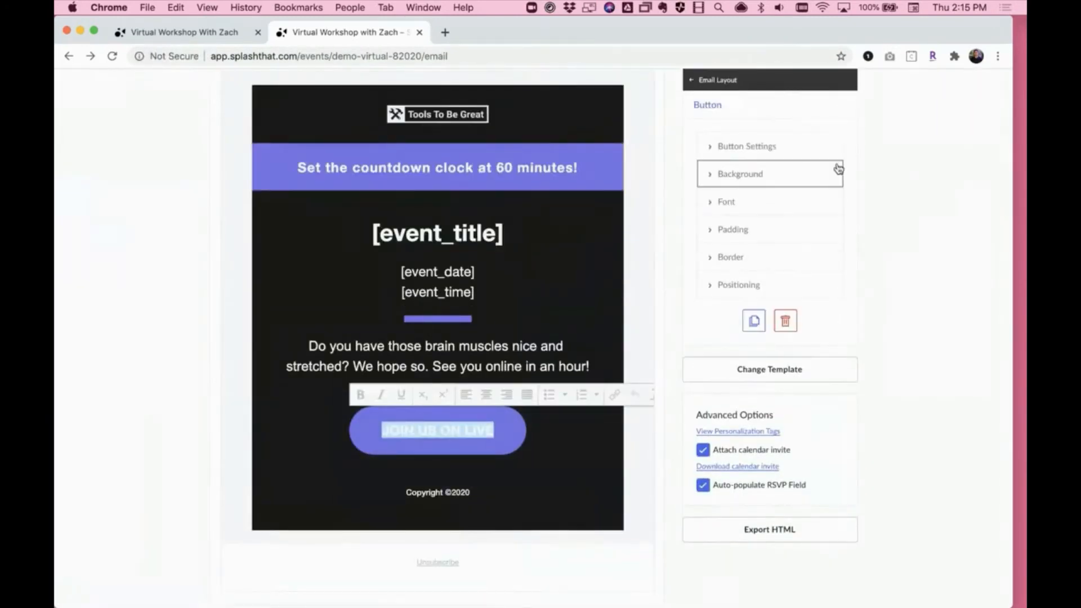
click(816, 151)
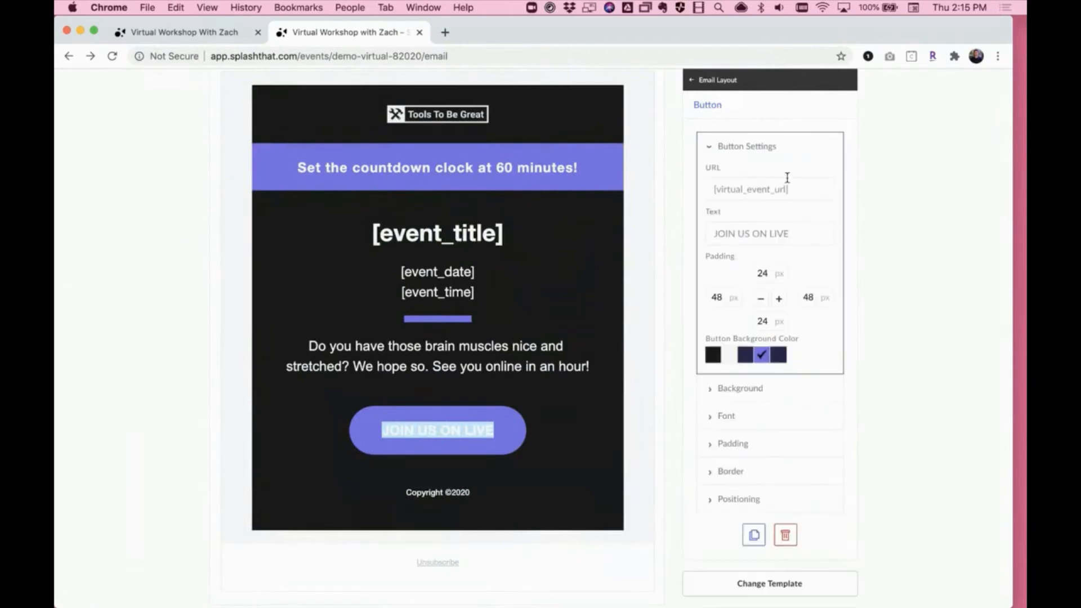
drag(790, 187, 707, 187)
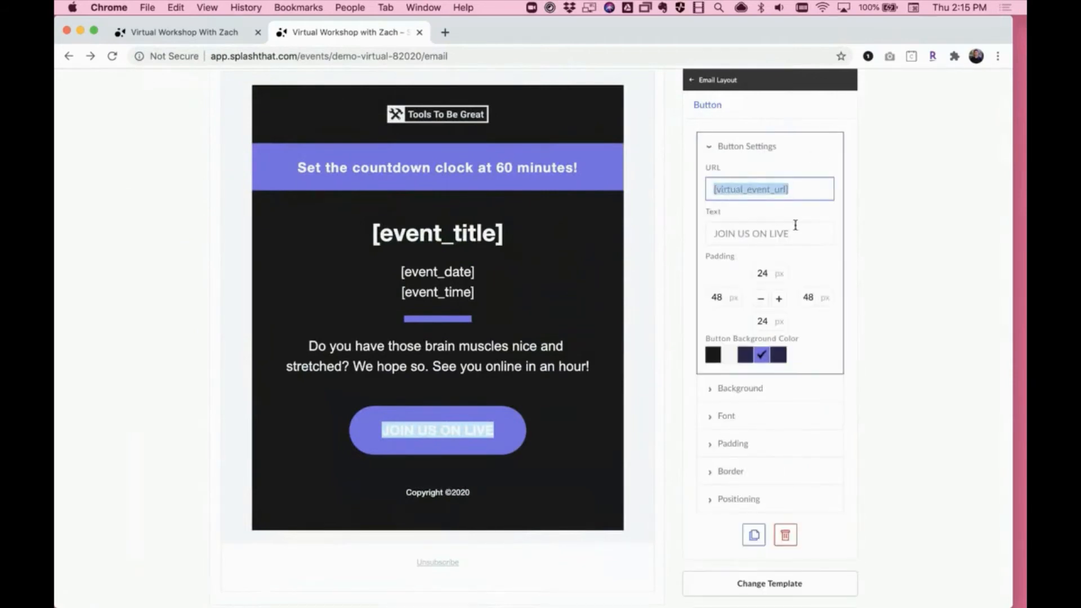
drag(793, 230, 705, 234)
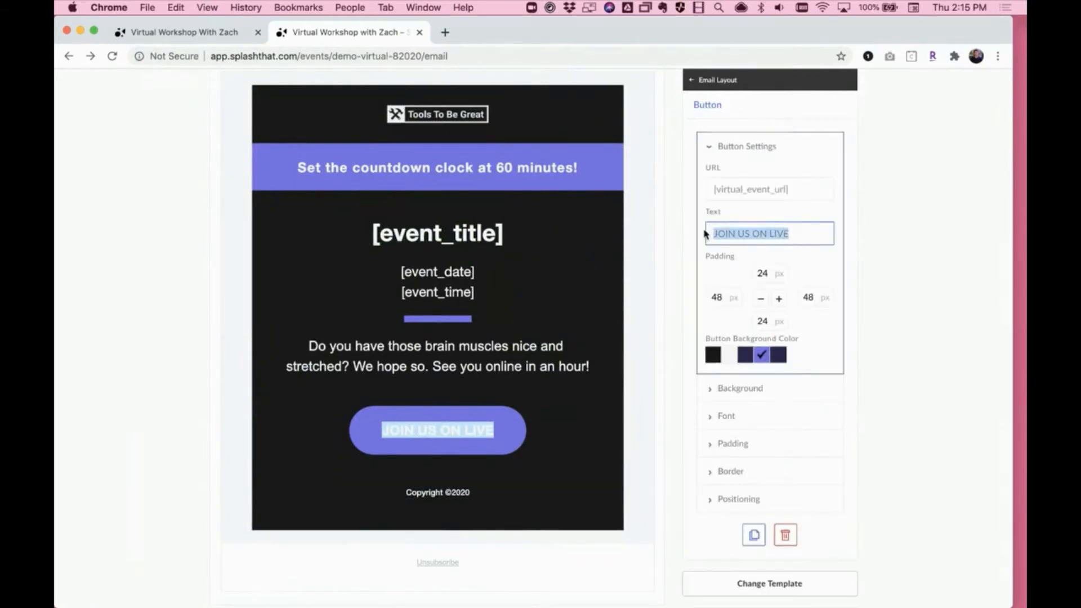
- Review the 1-hour reminder's subject, preheader and body, and return to the list of draft emails
scroll(509, 239, up, 5)
click(271, 206)
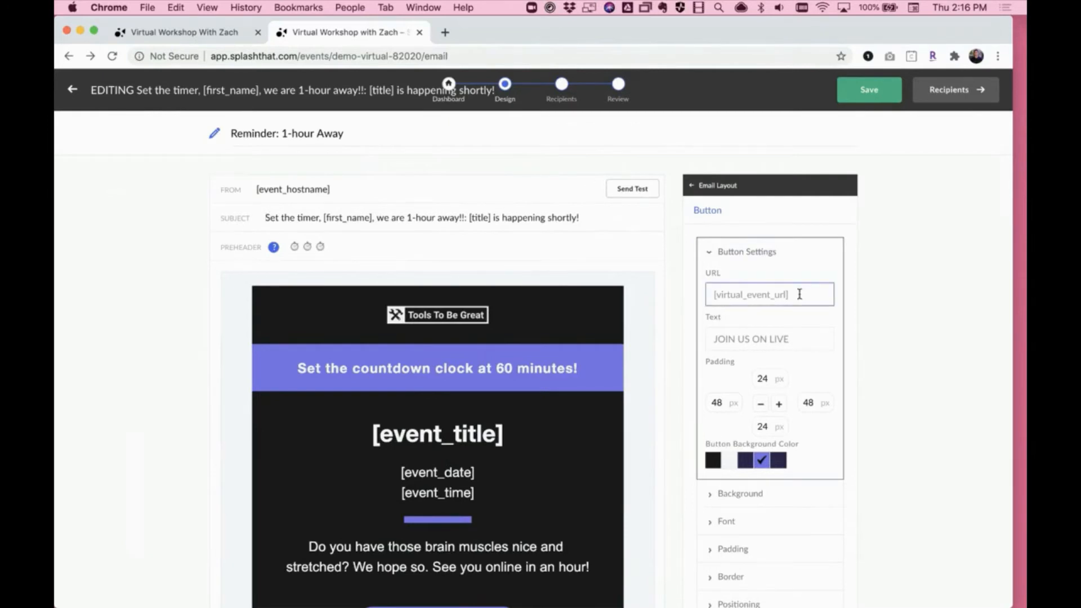
scroll(799, 288, down, 3)
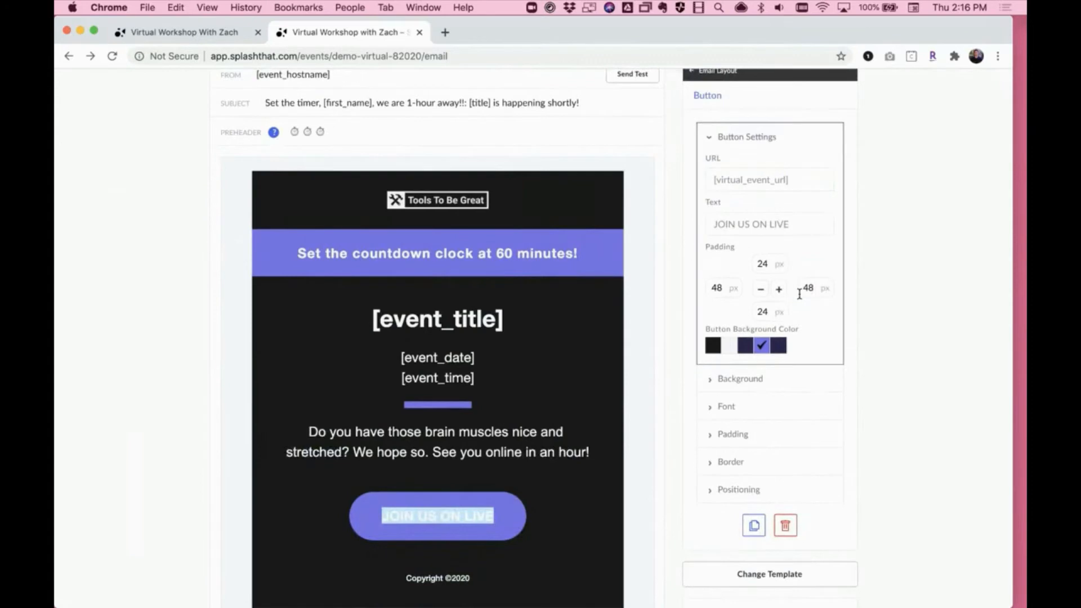
scroll(799, 293, up, 3)
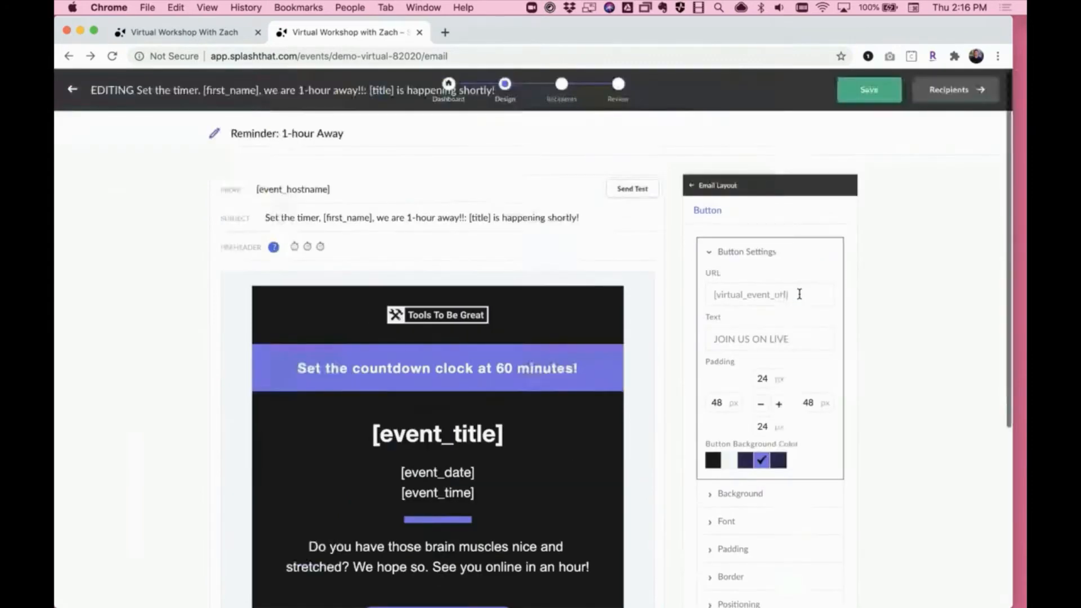
click(86, 101)
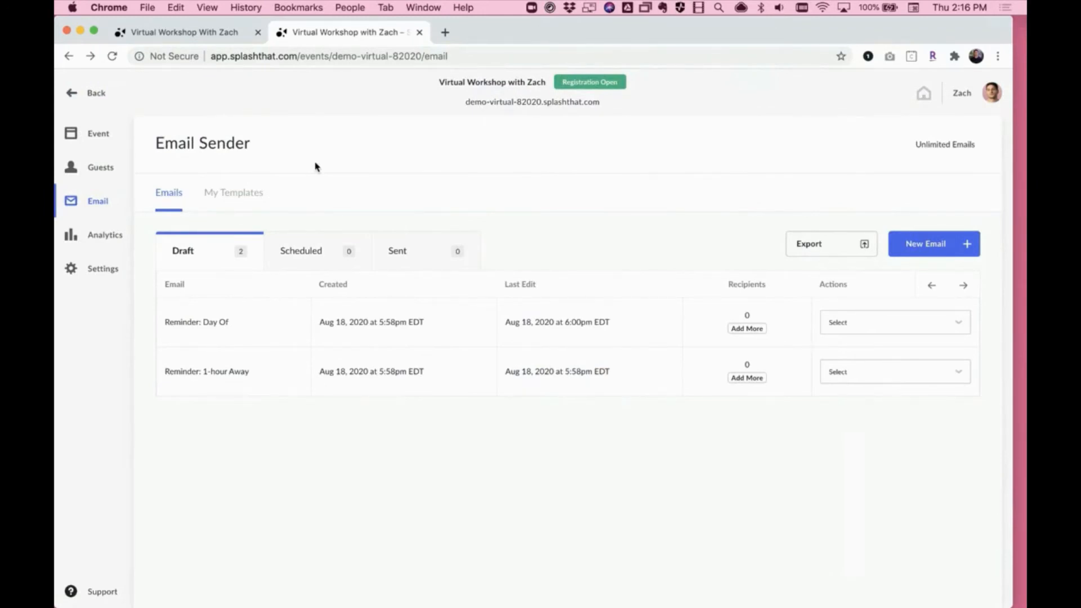
- Open the guest list, examine the status, check-in, check-out and Virtual Event URL columns, and return to the event overview's content cards
click(109, 179)
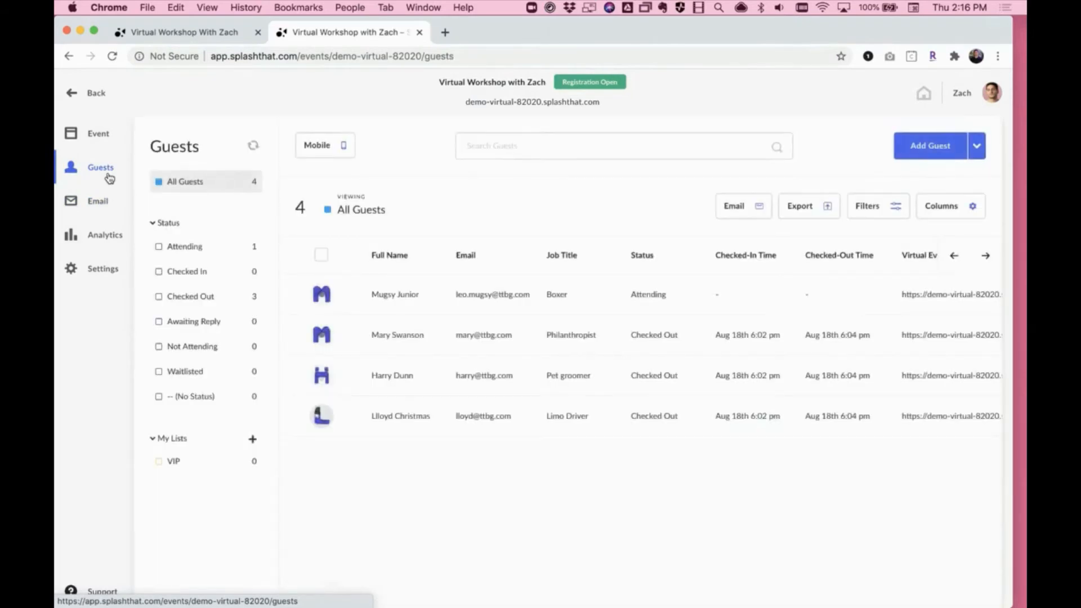
scroll(564, 309, right, 3)
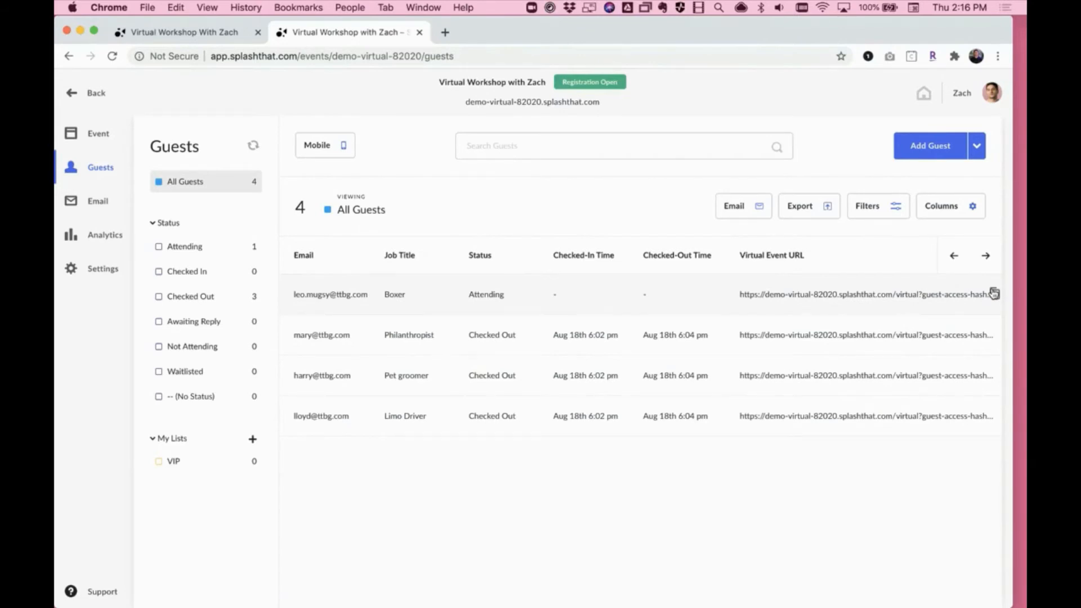
scroll(995, 293, left, 5)
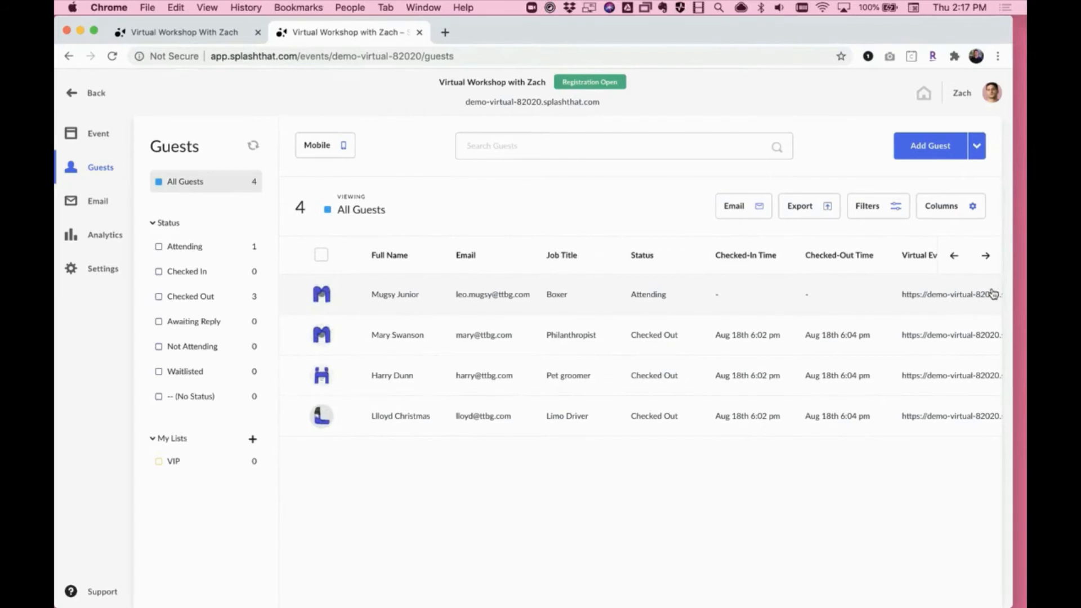
scroll(979, 293, right, 2)
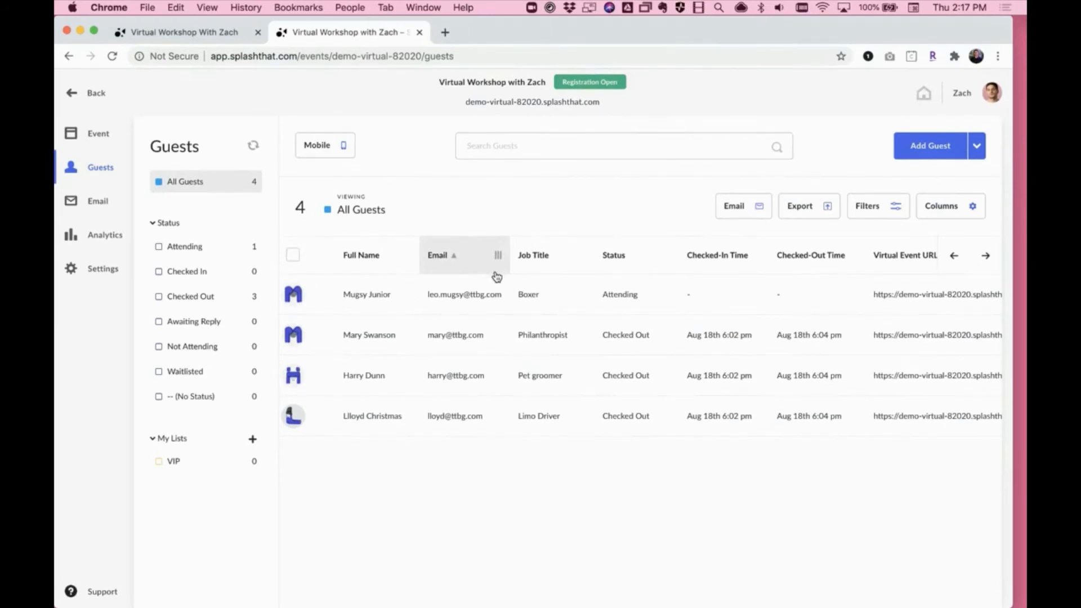
click(86, 132)
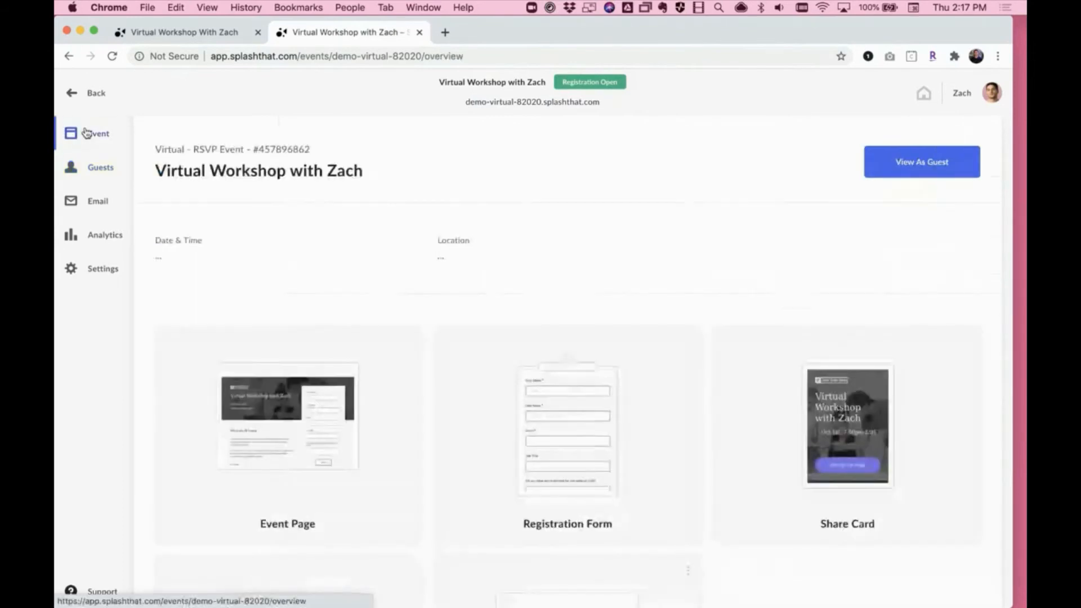
scroll(345, 249, down, 5)
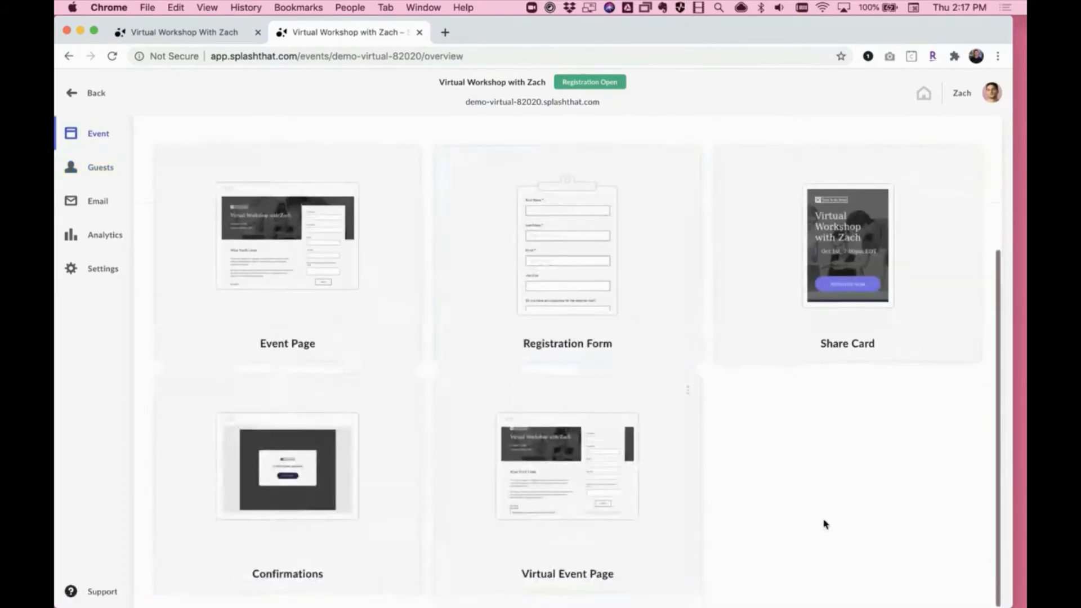